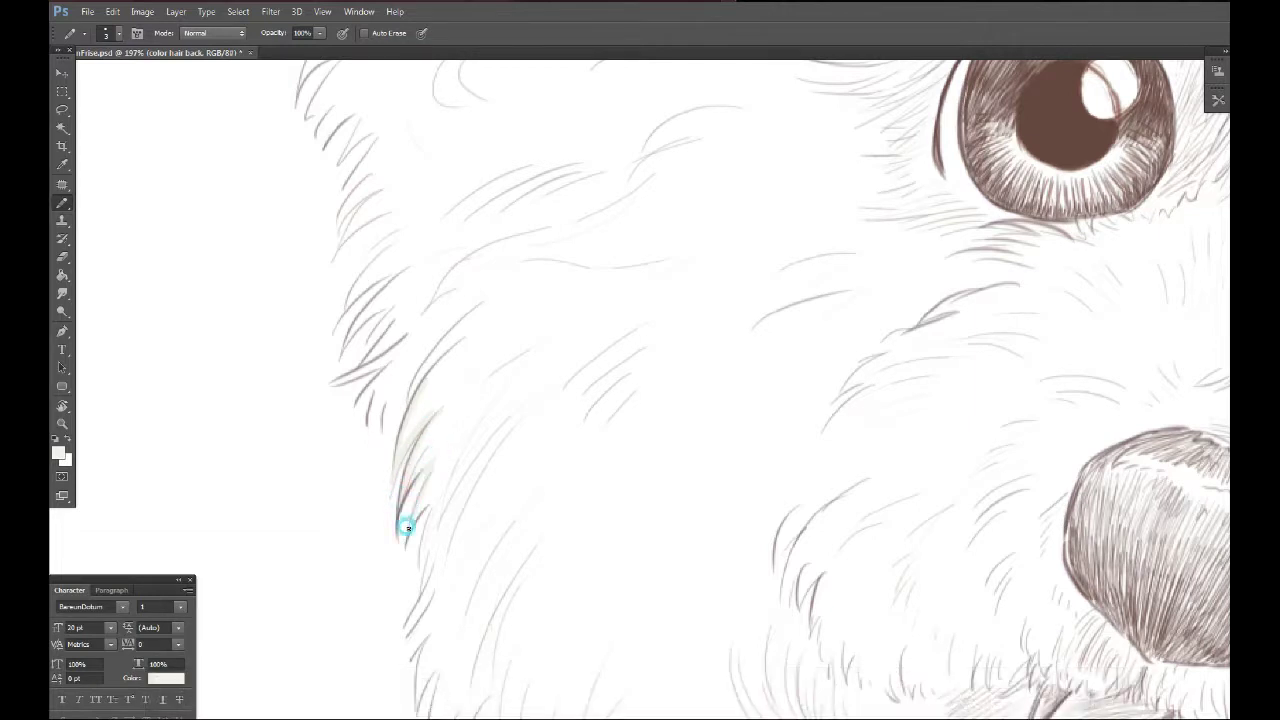
Trace the off-white outline along the edge of the dog's fur with the Pencil and flood-fill the body with the same colour
mouse_move(446, 490)
left_mouse_down()
mouse_move(420, 503)
mouse_move(420, 543)
left_mouse_up()
mouse_move(440, 589)
left_mouse_down()
mouse_move(477, 413)
mouse_move(465, 395)
mouse_move(448, 425)
mouse_move(476, 389)
mouse_move(453, 432)
mouse_move(482, 404)
mouse_move(461, 439)
mouse_move(474, 553)
left_mouse_up()
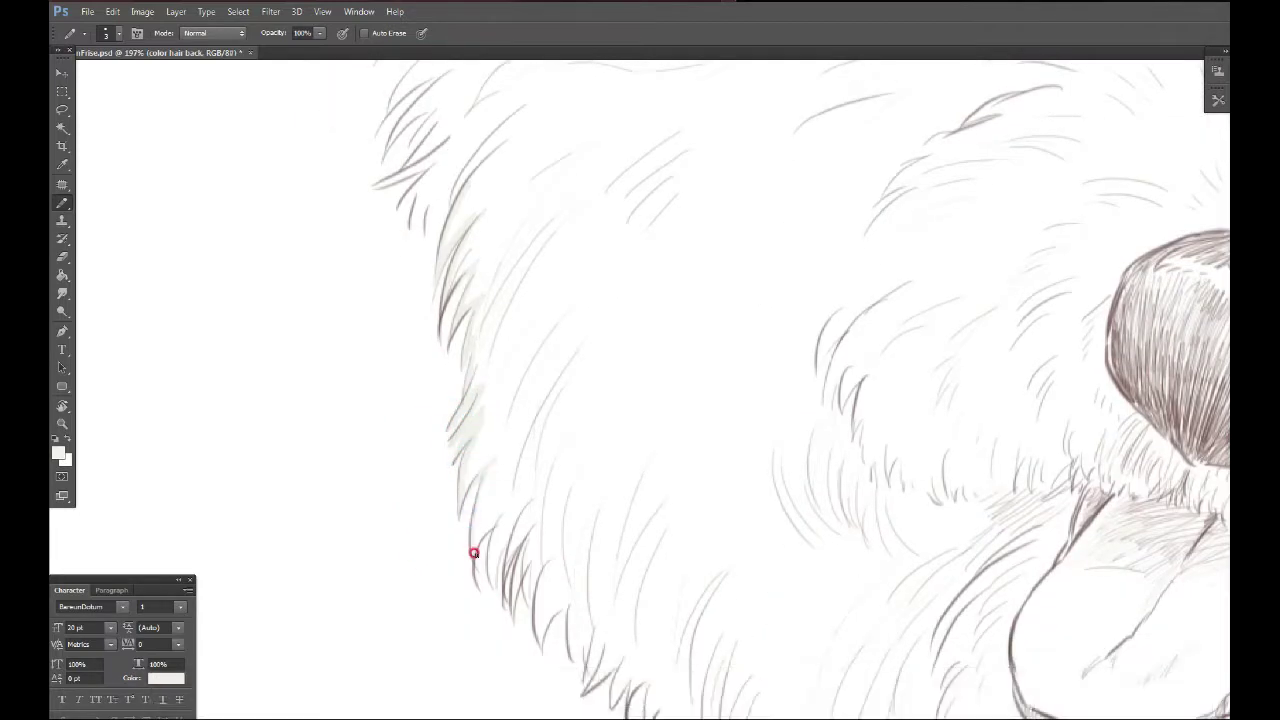
key("ctrl+0")
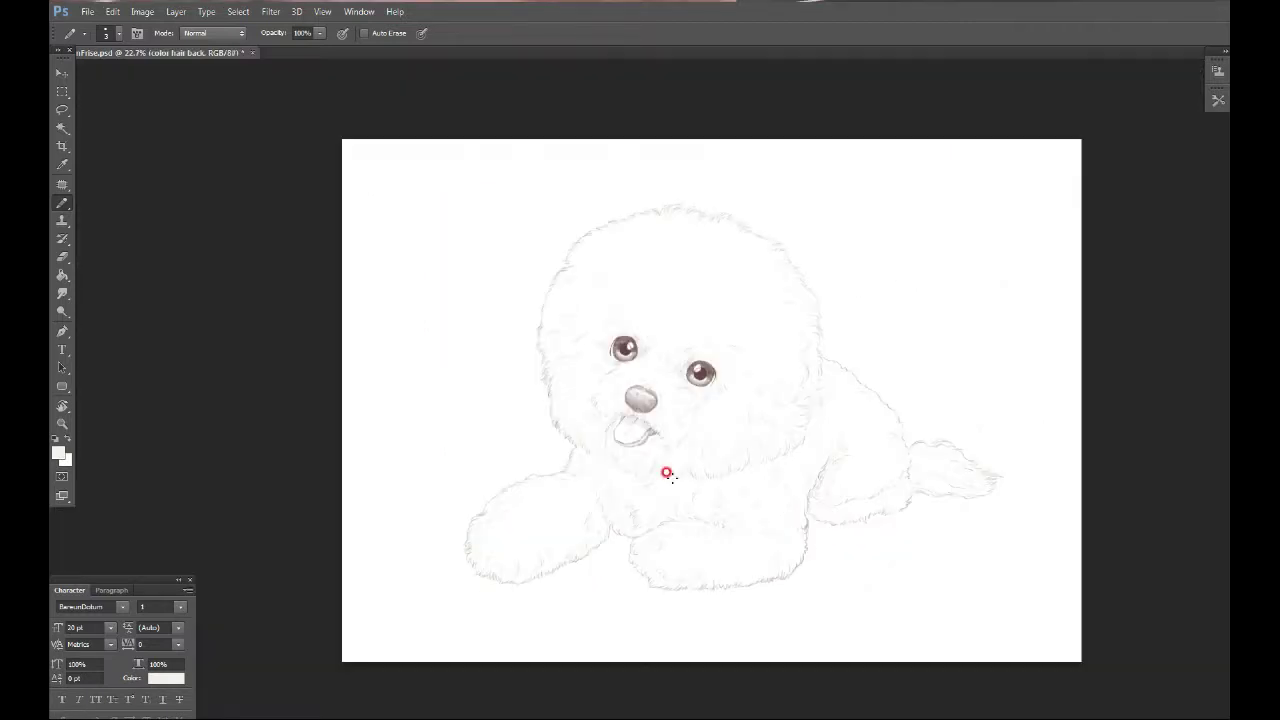
left_click(62, 275)
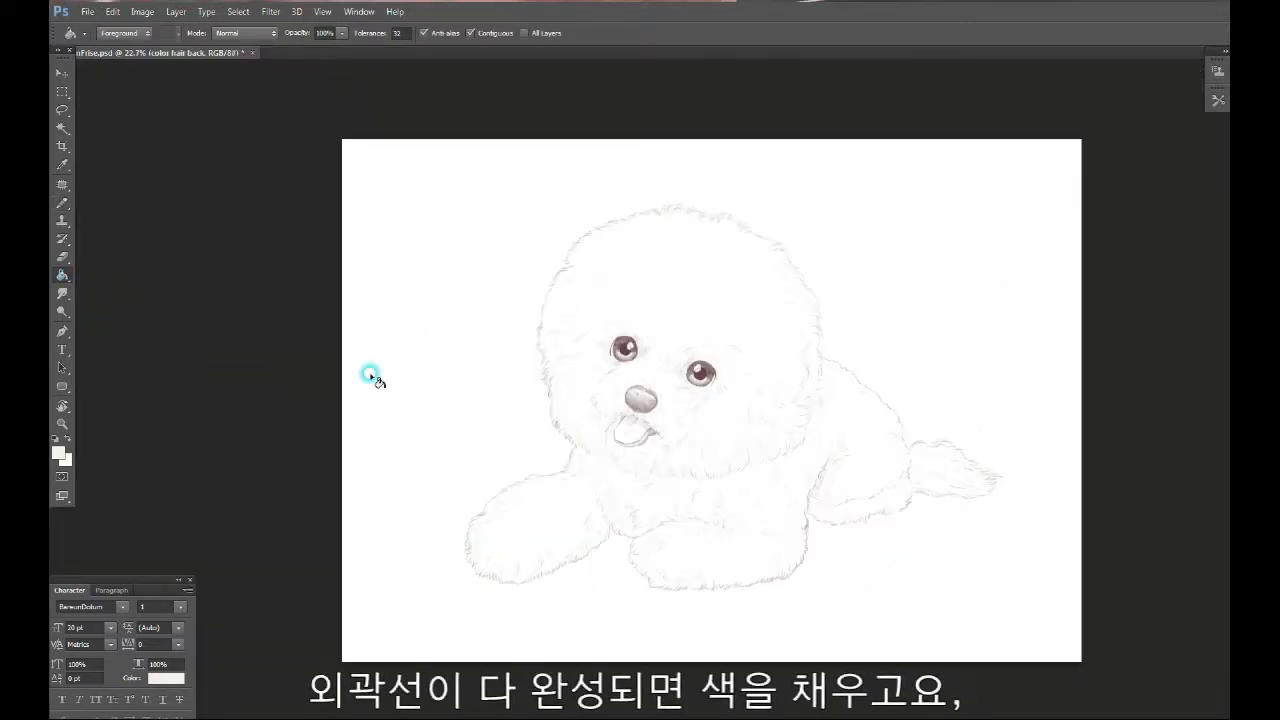
left_click(758, 444)
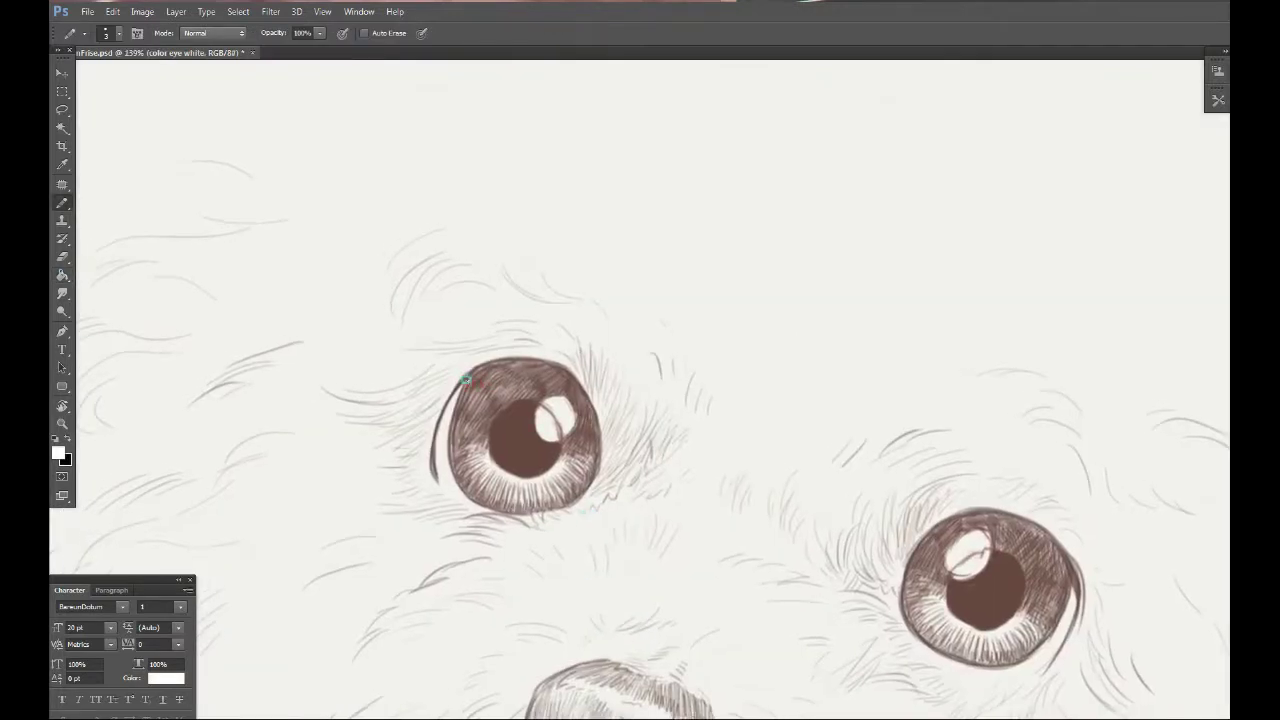
Outline the white of the dog's eye with the Pencil on the color eye white layer and fill it with white
left_click_drag(465, 379, 434, 471)
left_click(469, 486)
scroll(589, 471, "down", 3)
key("g")
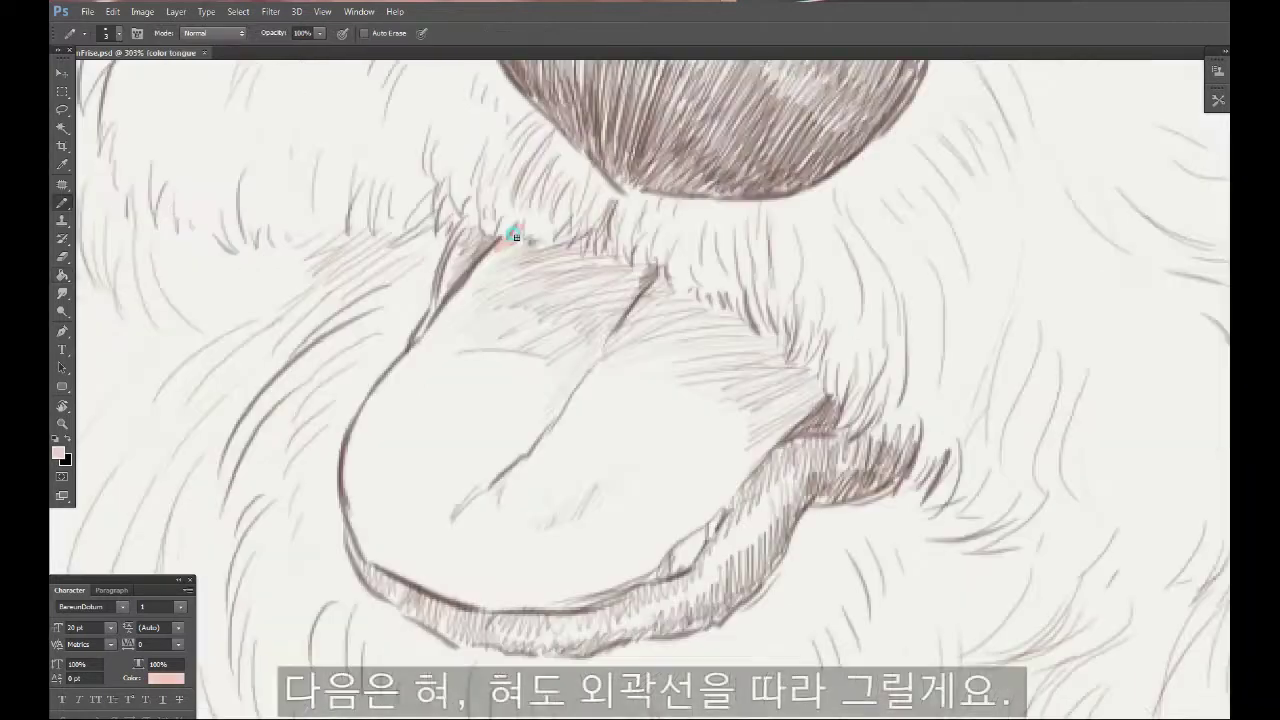
Outline and fill the tongue in light pink, and trace the mouth interior around it in reddish brown
left_click_drag(510, 234, 529, 256)
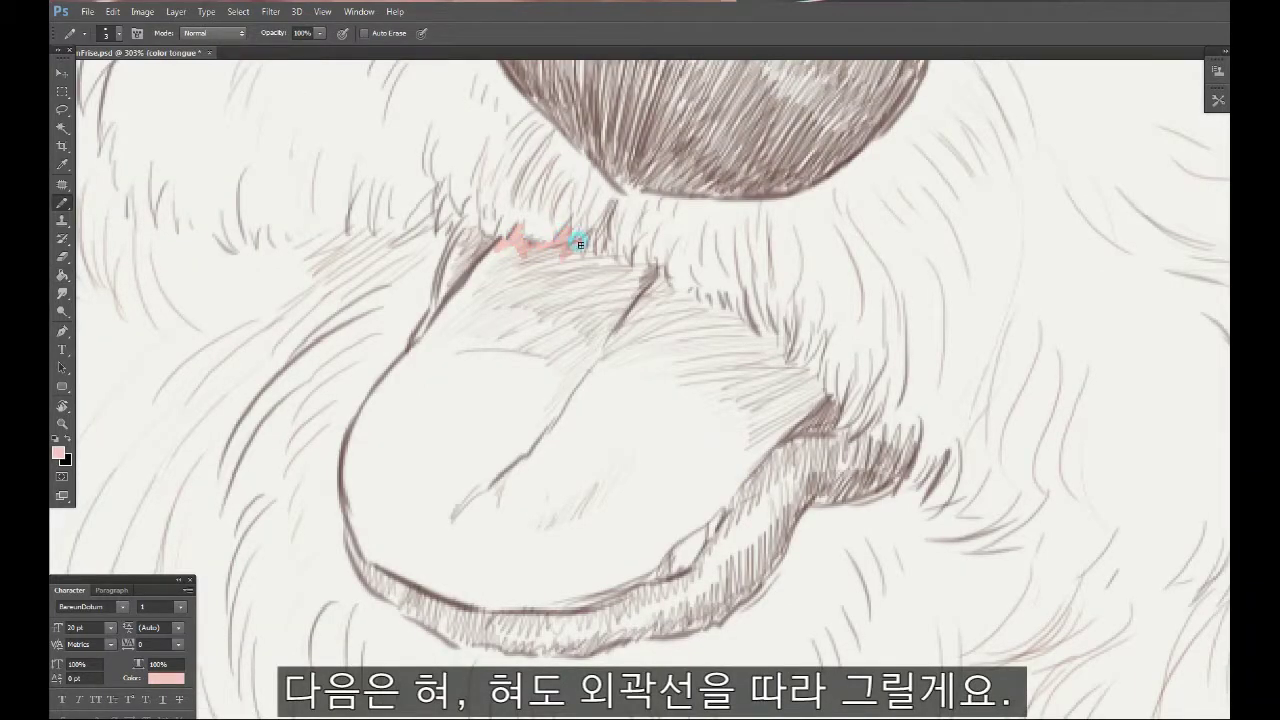
left_click_drag(601, 264, 649, 276)
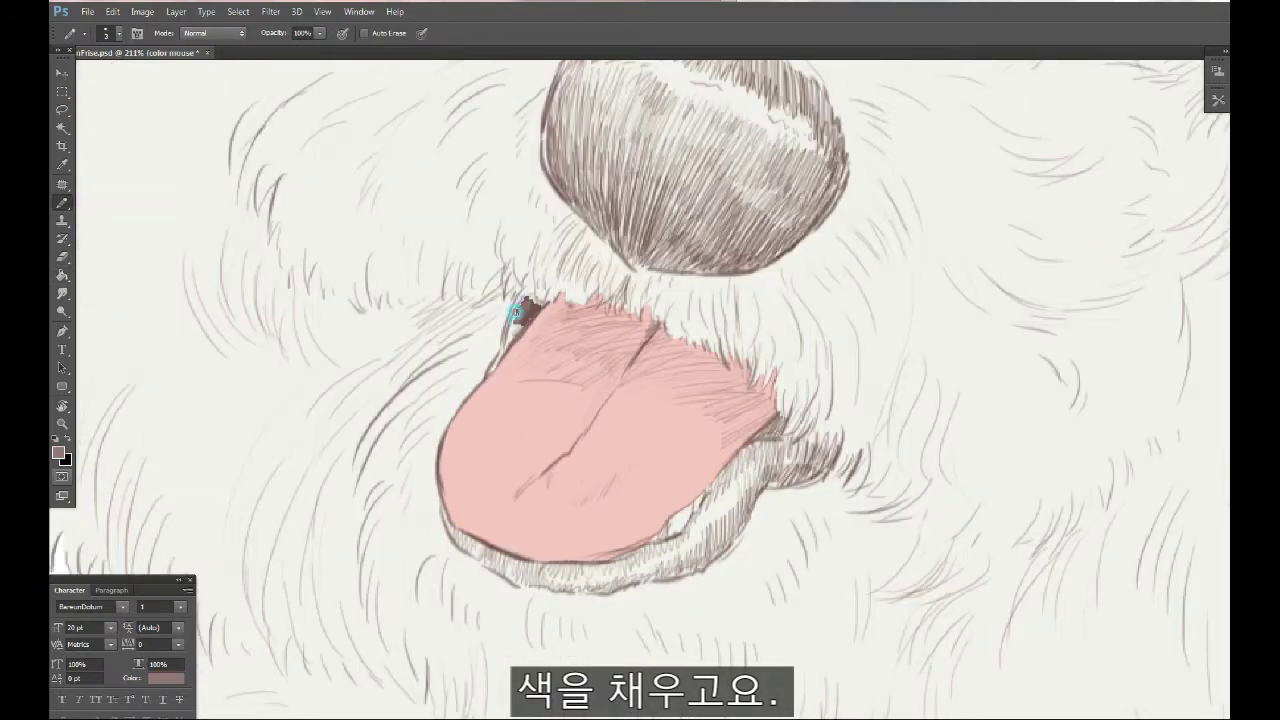
mouse_move(516, 313)
left_mouse_down()
mouse_move(522, 299)
mouse_move(507, 326)
mouse_move(526, 311)
mouse_move(516, 327)
mouse_move(521, 289)
left_mouse_up()
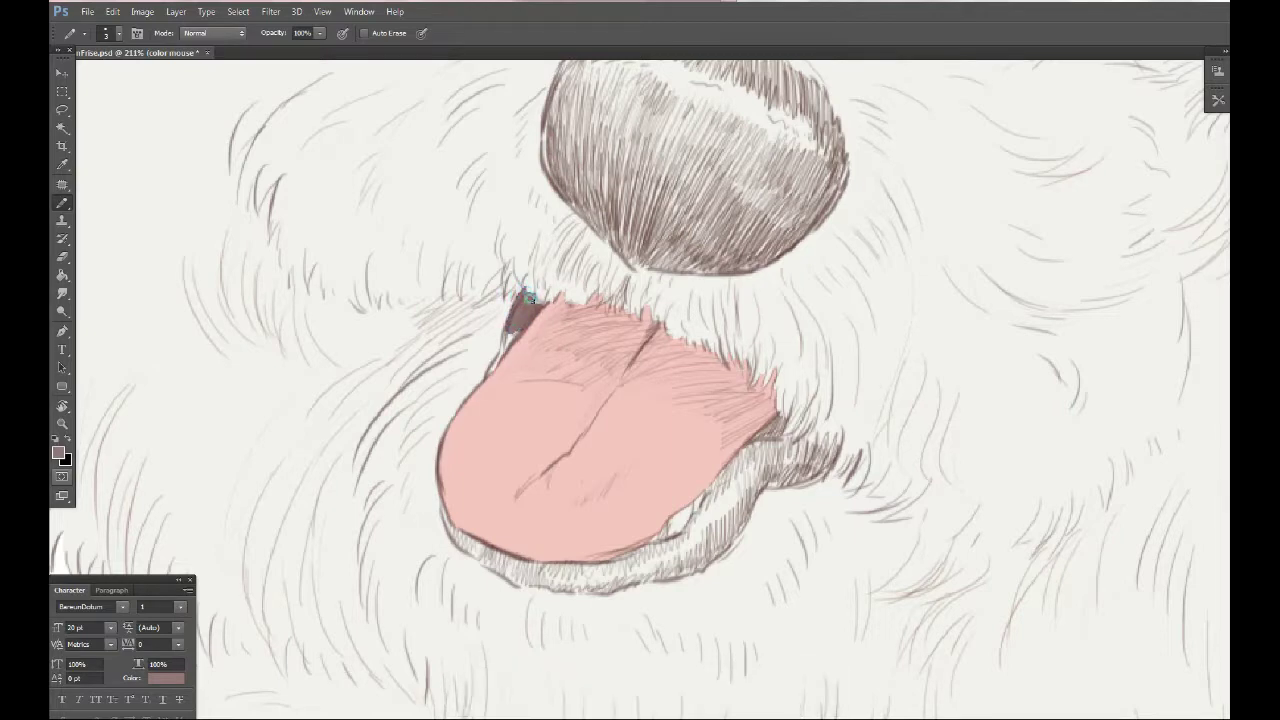
left_click_drag(527, 316, 514, 329)
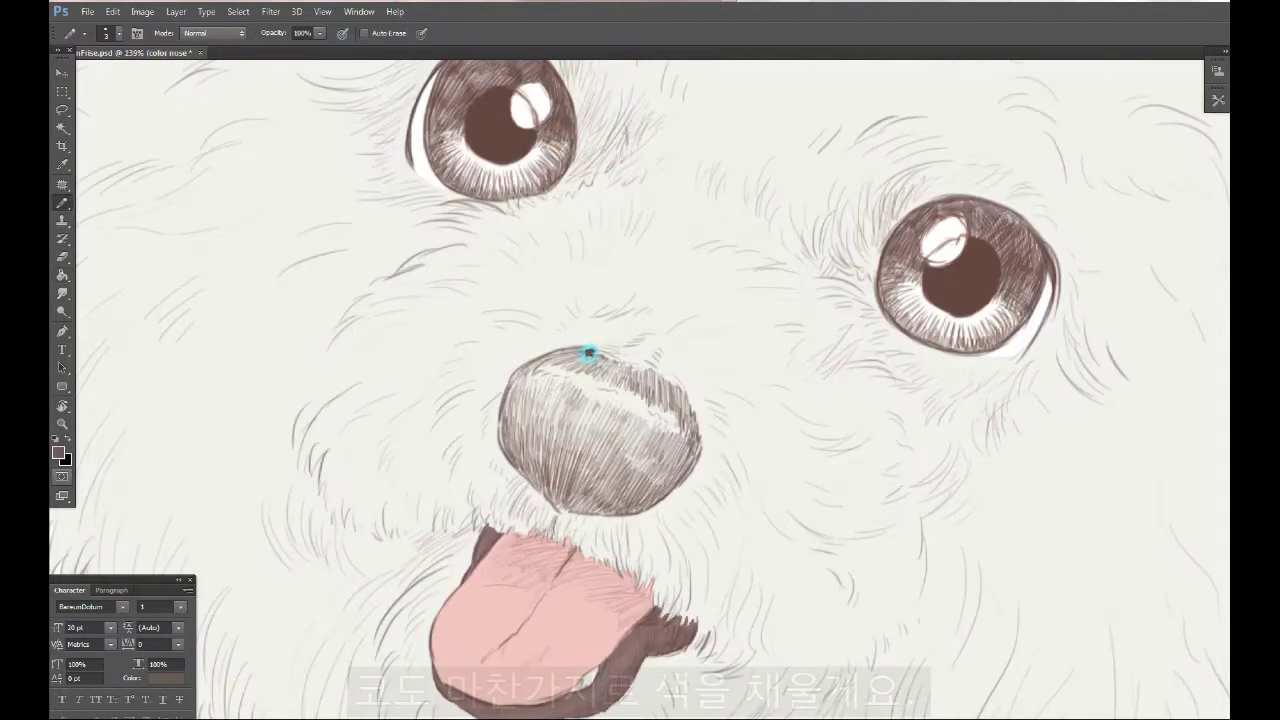
Outline the nose's upper edge in dark brown on the color nose layer and fill the nose
left_click_drag(590, 353, 614, 364)
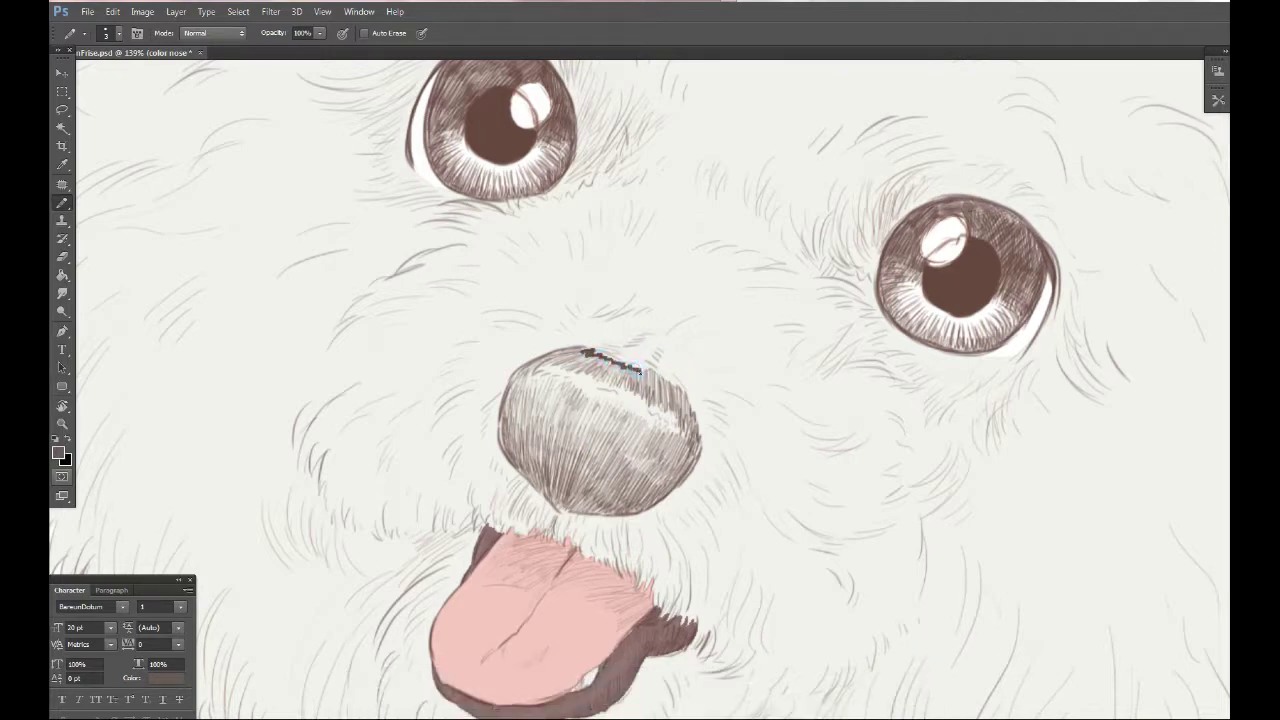
left_click(62, 276)
left_click(690, 447)
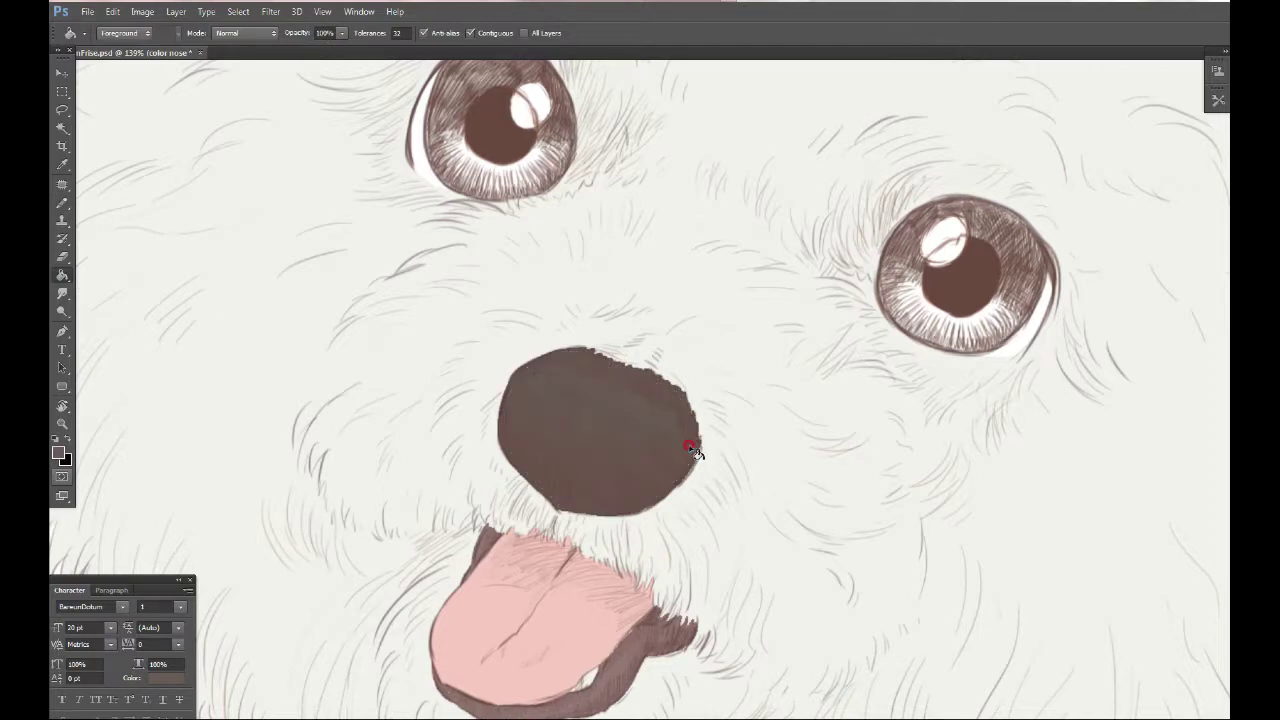
key("ctrl+z")
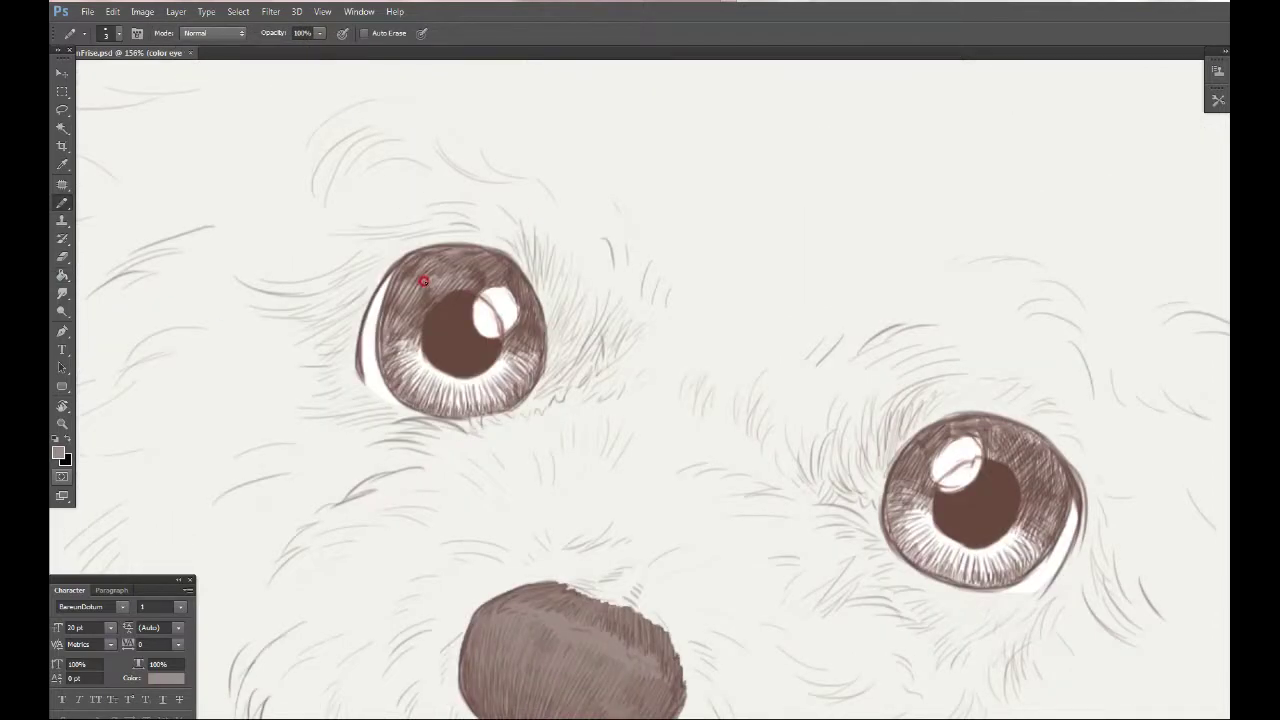
Outline the irises with the Pencil on the color eye layer and fill them with a grey base colour
mouse_move(433, 272)
left_mouse_down()
mouse_move(424, 308)
mouse_move(451, 285)
left_mouse_up()
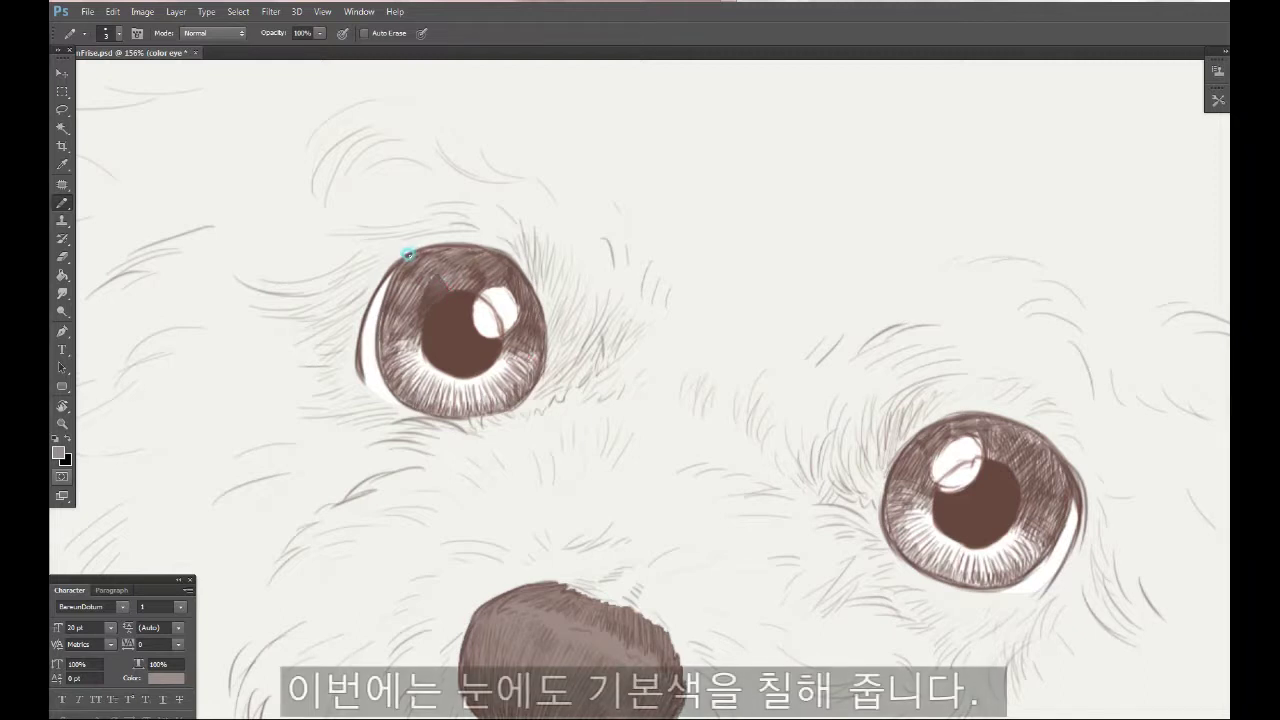
left_click_drag(381, 306, 386, 383)
key("g")
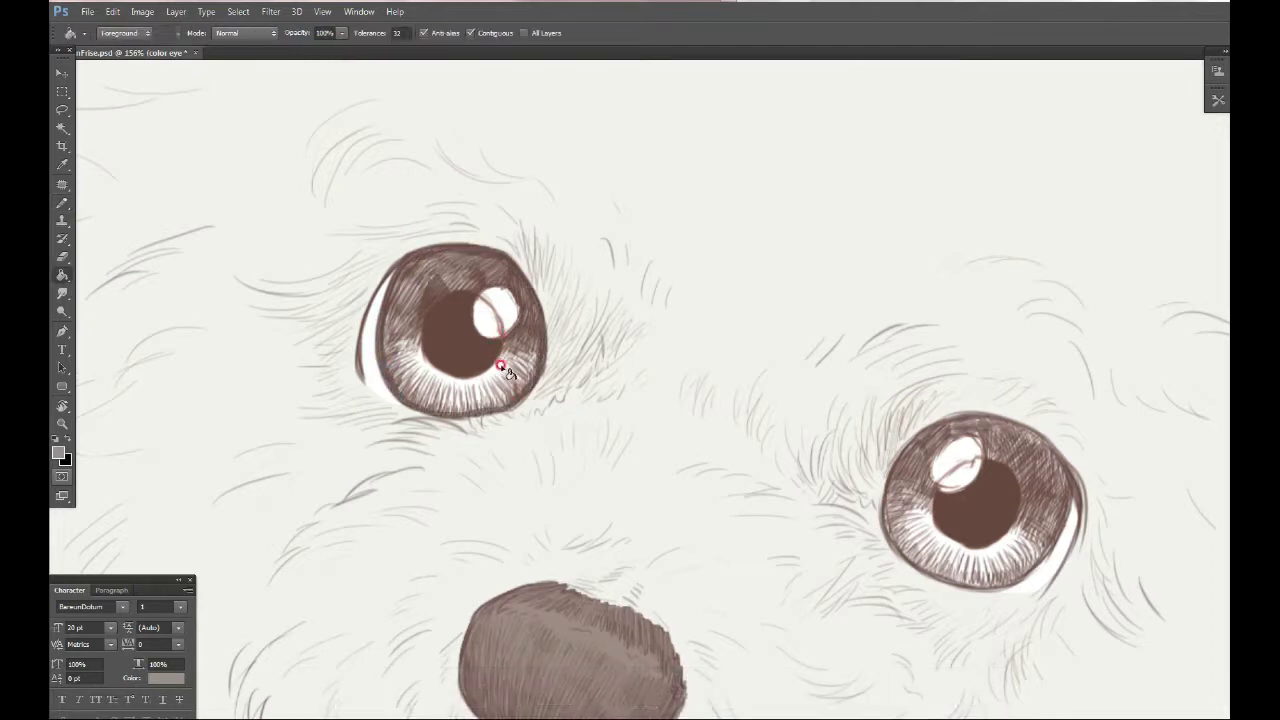
left_click(497, 394)
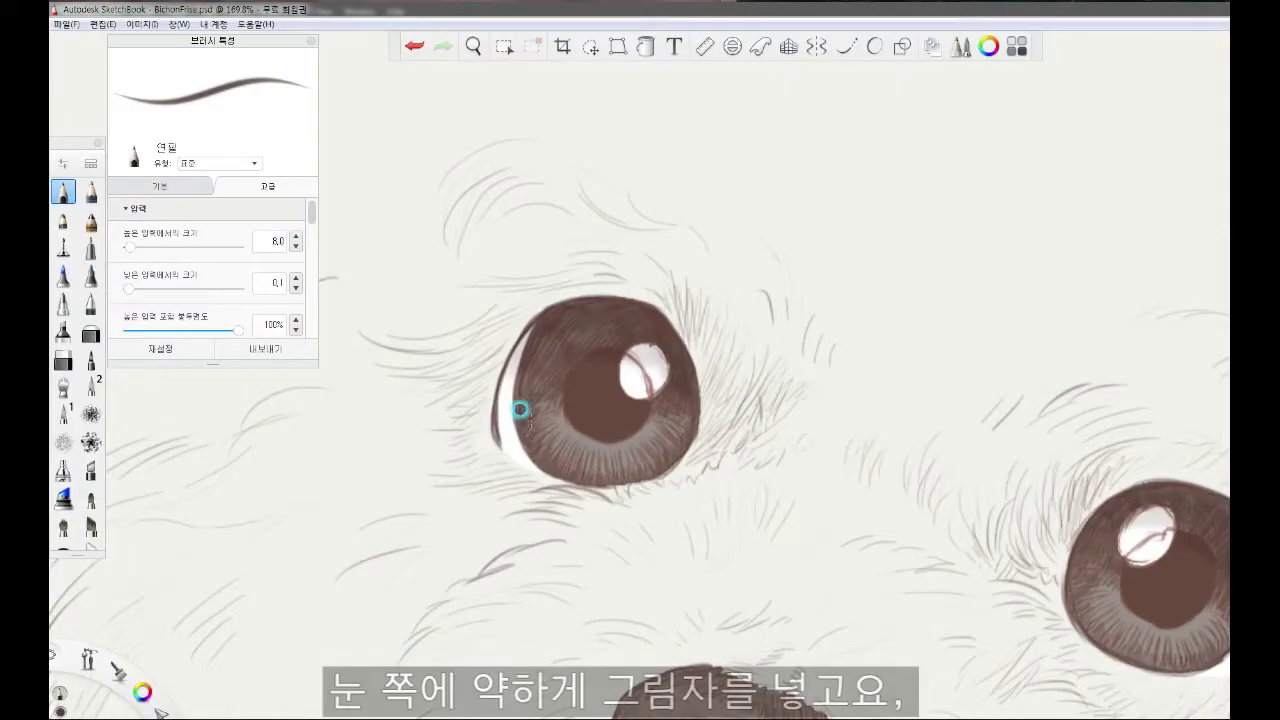
Switch to SketchBook and shade the irises and pupils of both eyes in dark brown with the pencil at size 8.0
mouse_move(521, 411)
left_mouse_down()
mouse_move(527, 448)
mouse_move(596, 417)
mouse_move(538, 457)
mouse_move(615, 427)
mouse_move(604, 413)
mouse_move(541, 459)
left_mouse_up()
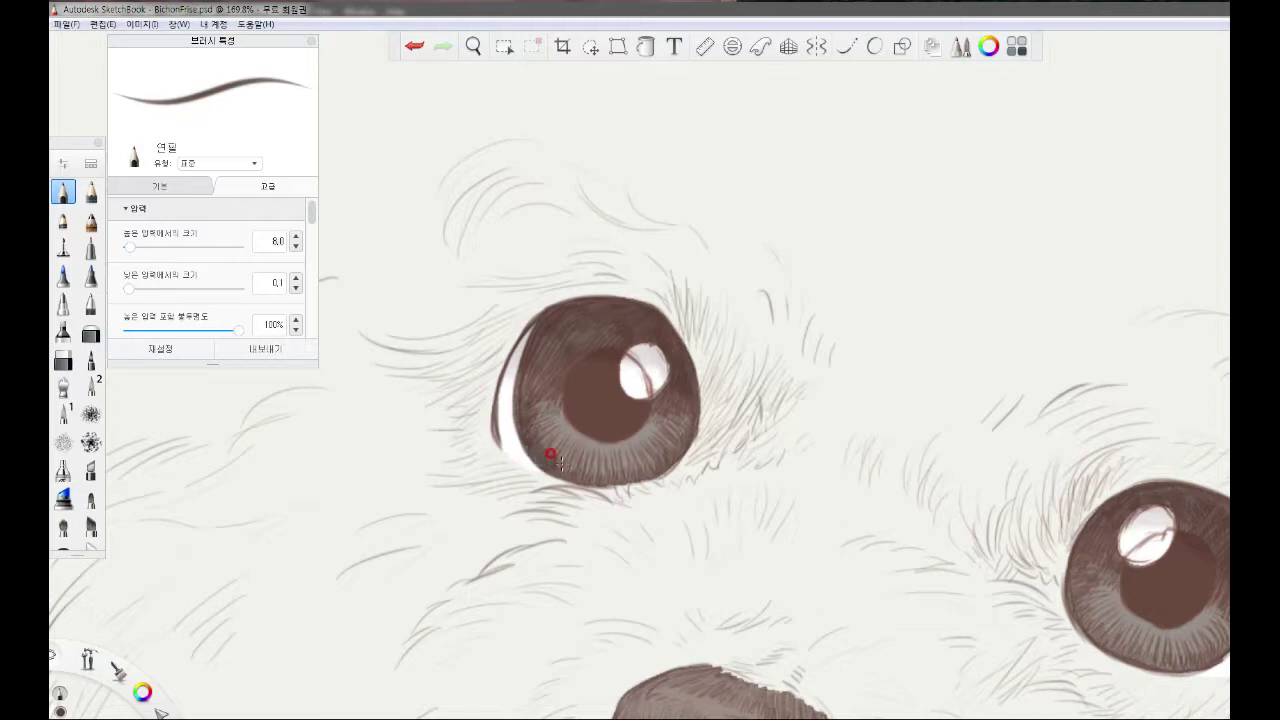
scroll(598, 513, "up", 2)
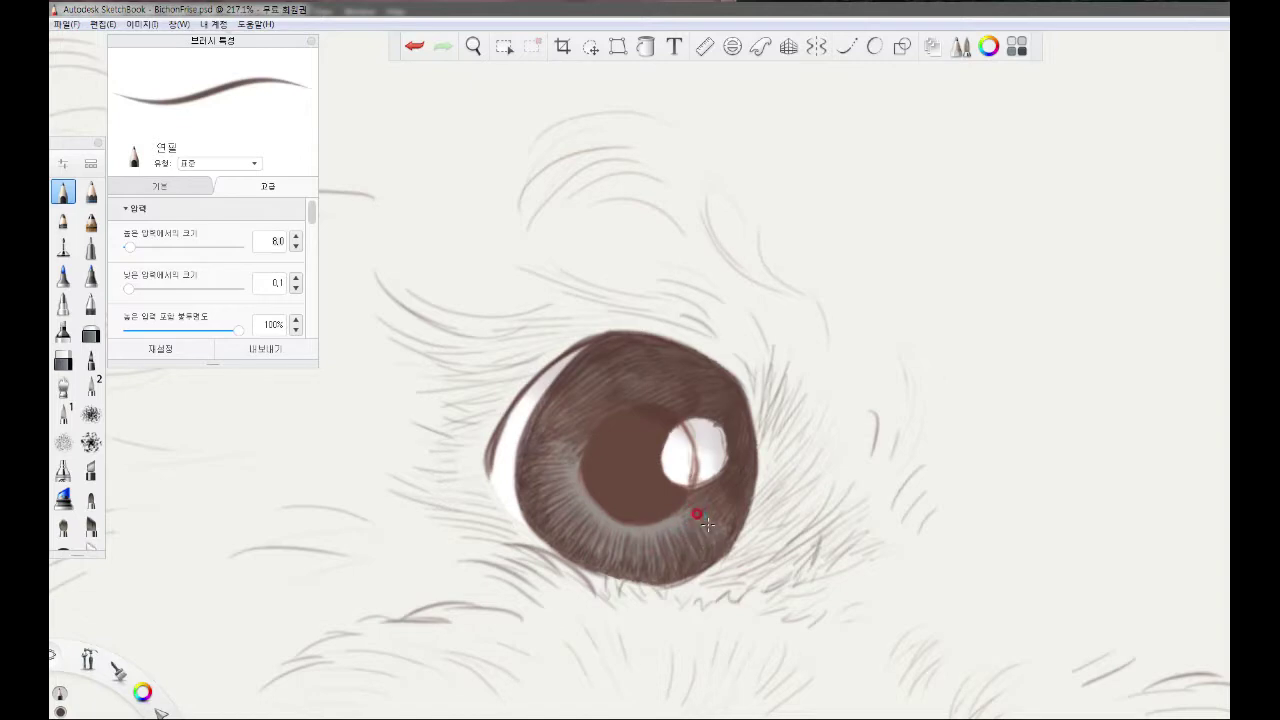
scroll(707, 524, "down", 5)
scroll(707, 524, "up", 3)
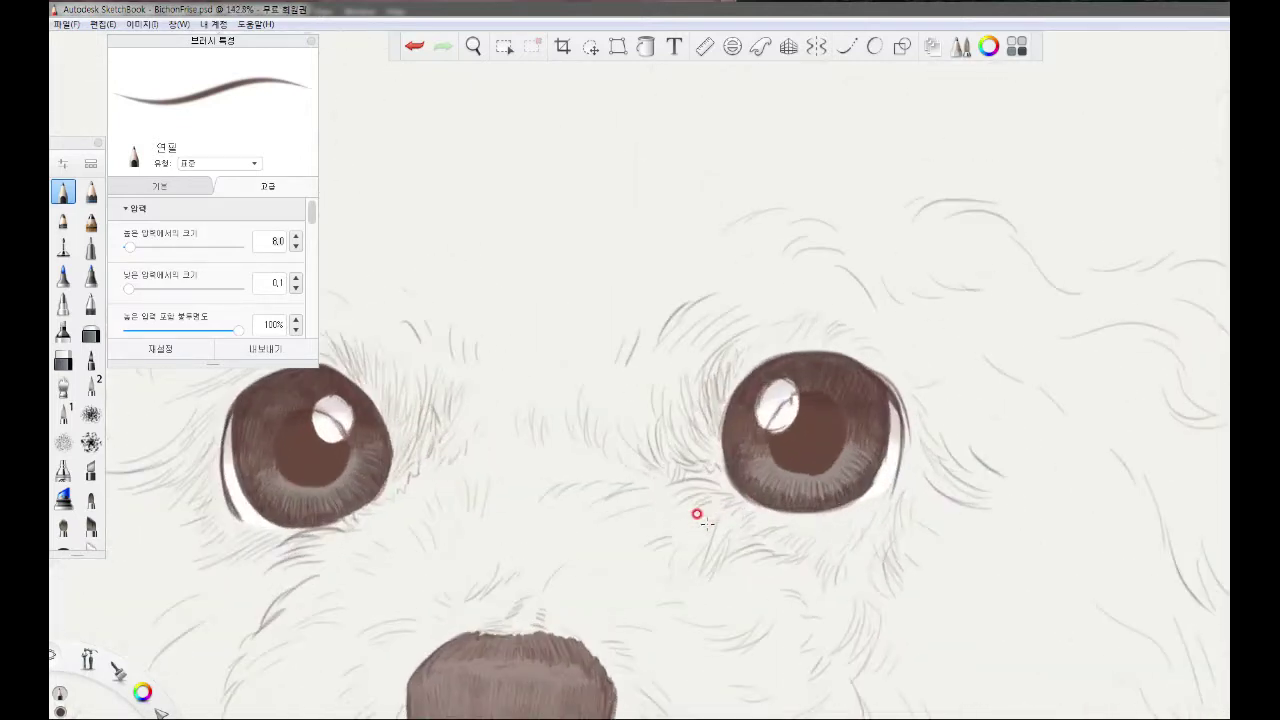
scroll(700, 377, "up", 3)
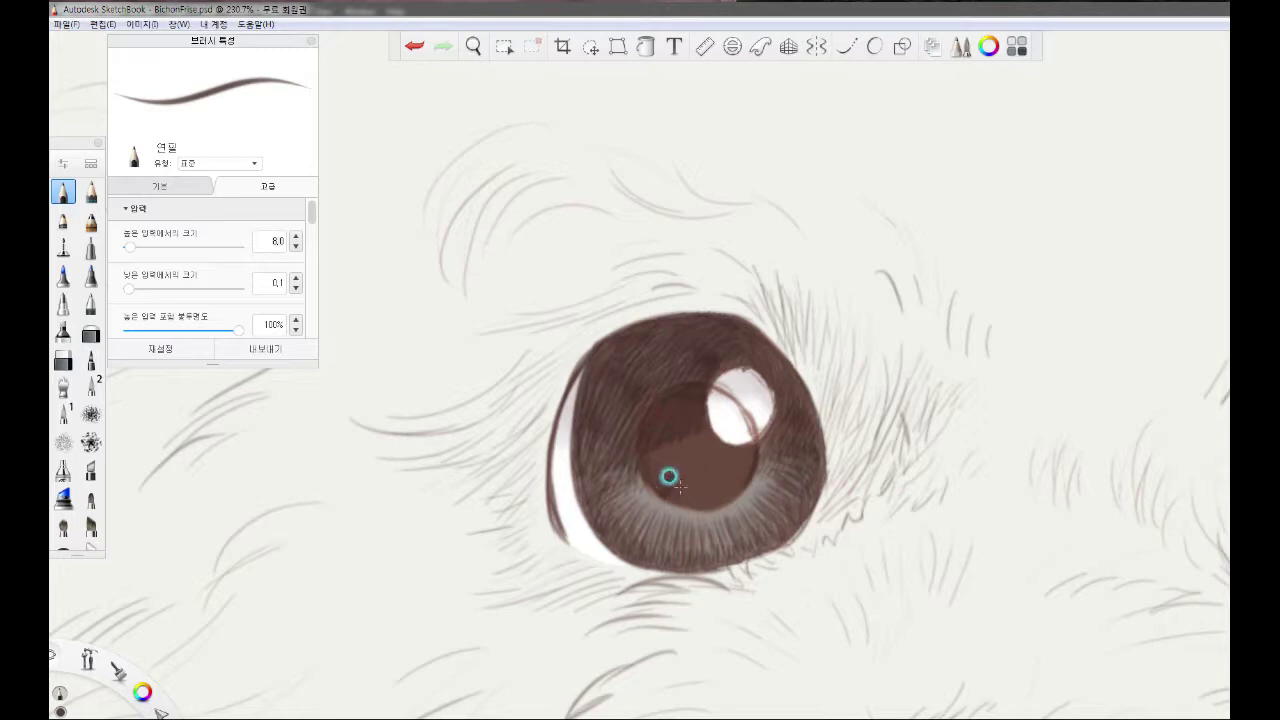
scroll(738, 428, "down", 8)
scroll(734, 424, "down", 2)
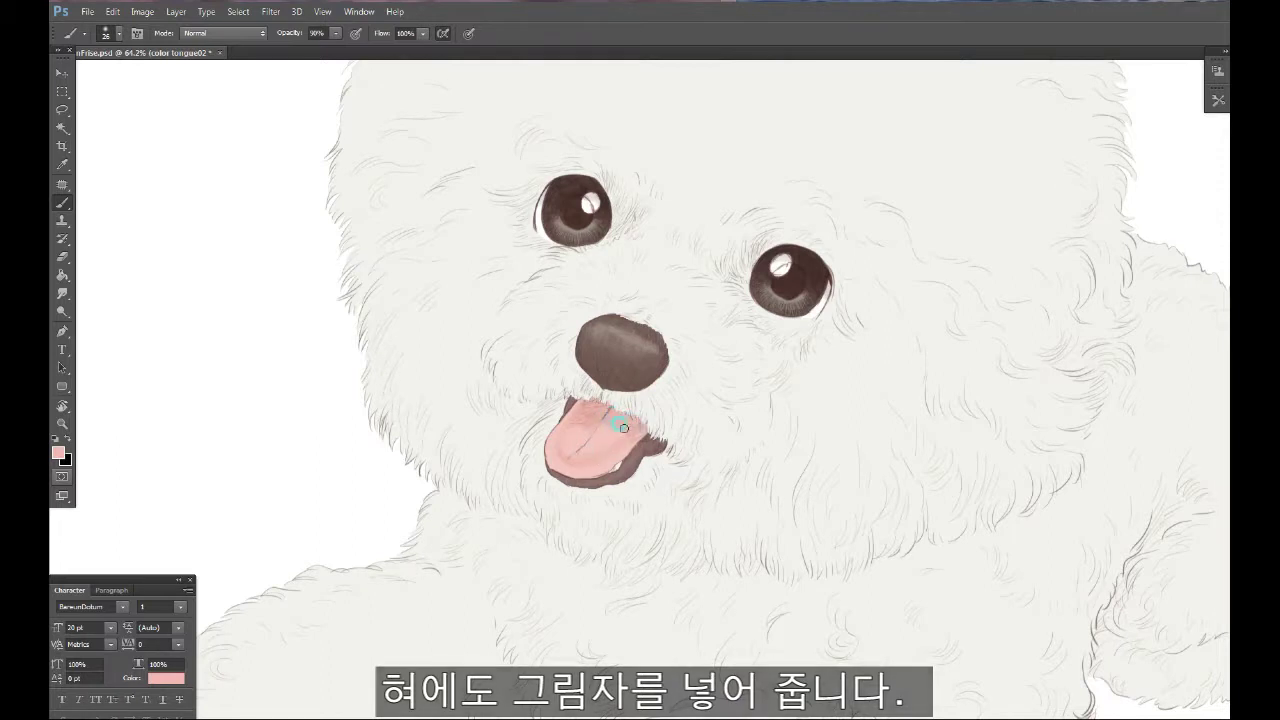
Brush soft pink shading over the tongue at 90% opacity on the color tongue02 layer in Photoshop
mouse_move(596, 415)
left_mouse_down()
mouse_move(557, 443)
mouse_move(583, 416)
left_mouse_up()
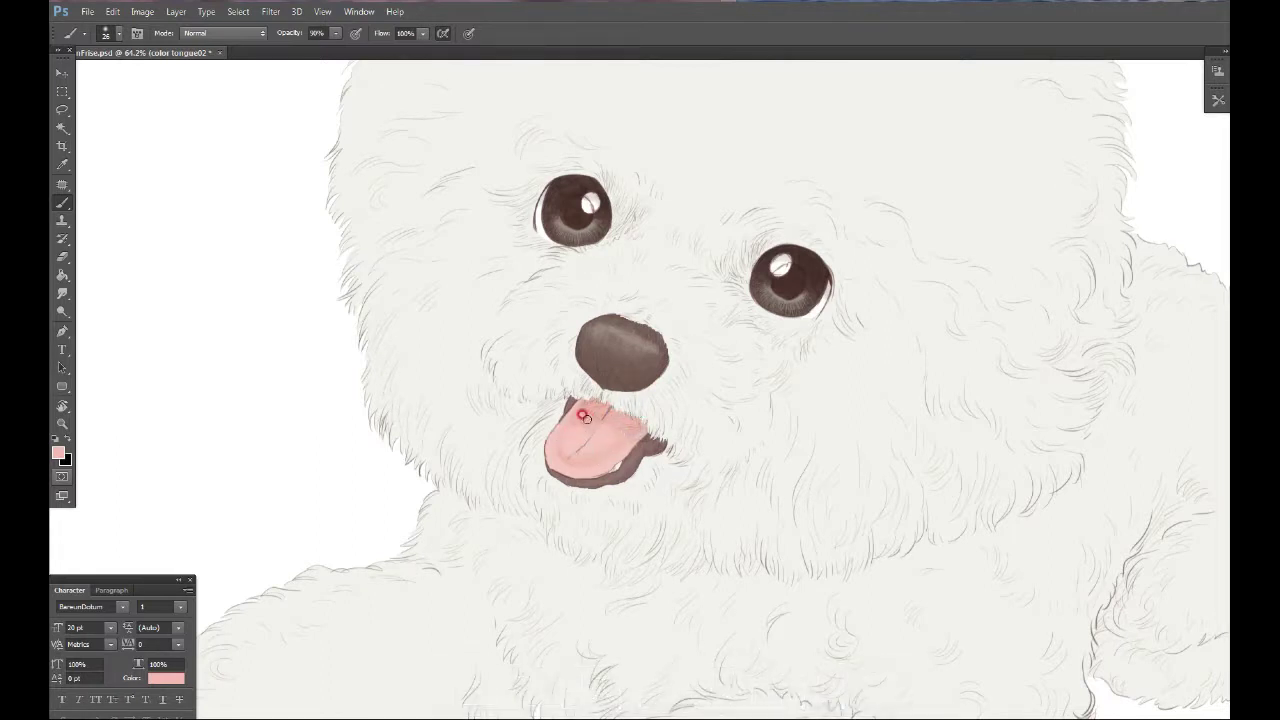
left_click(569, 408, "alt")
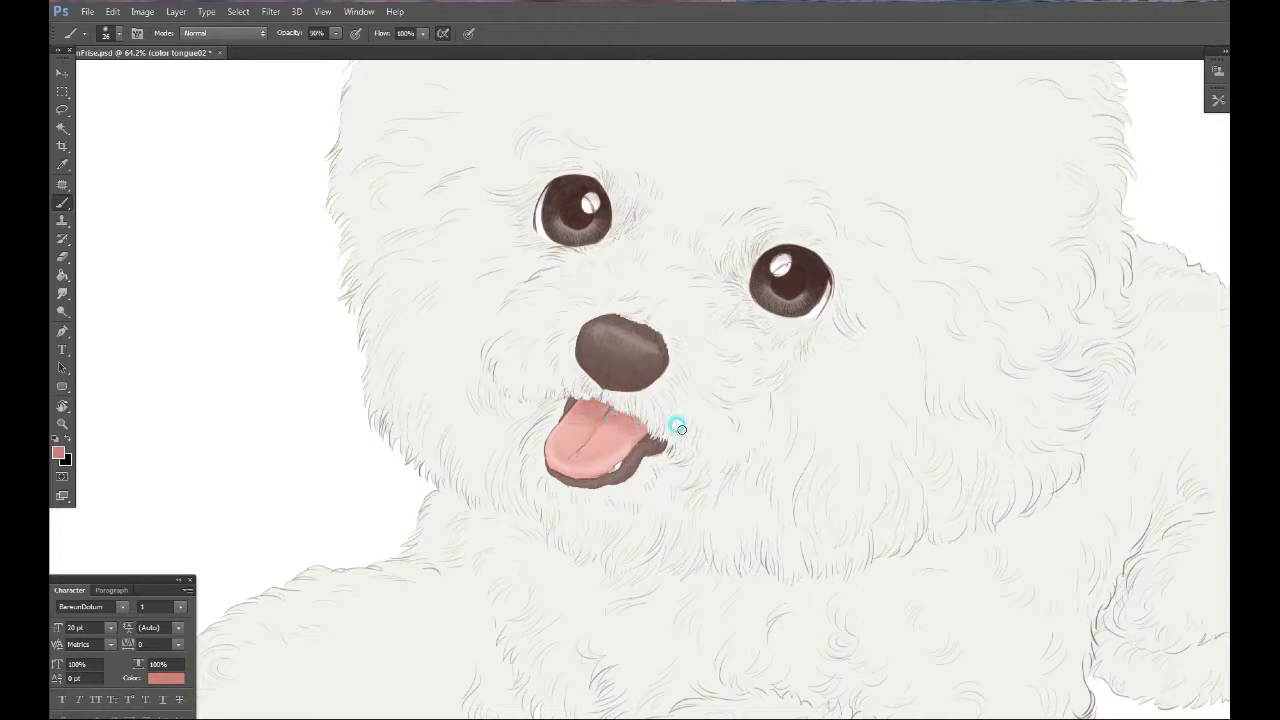
left_click(604, 466)
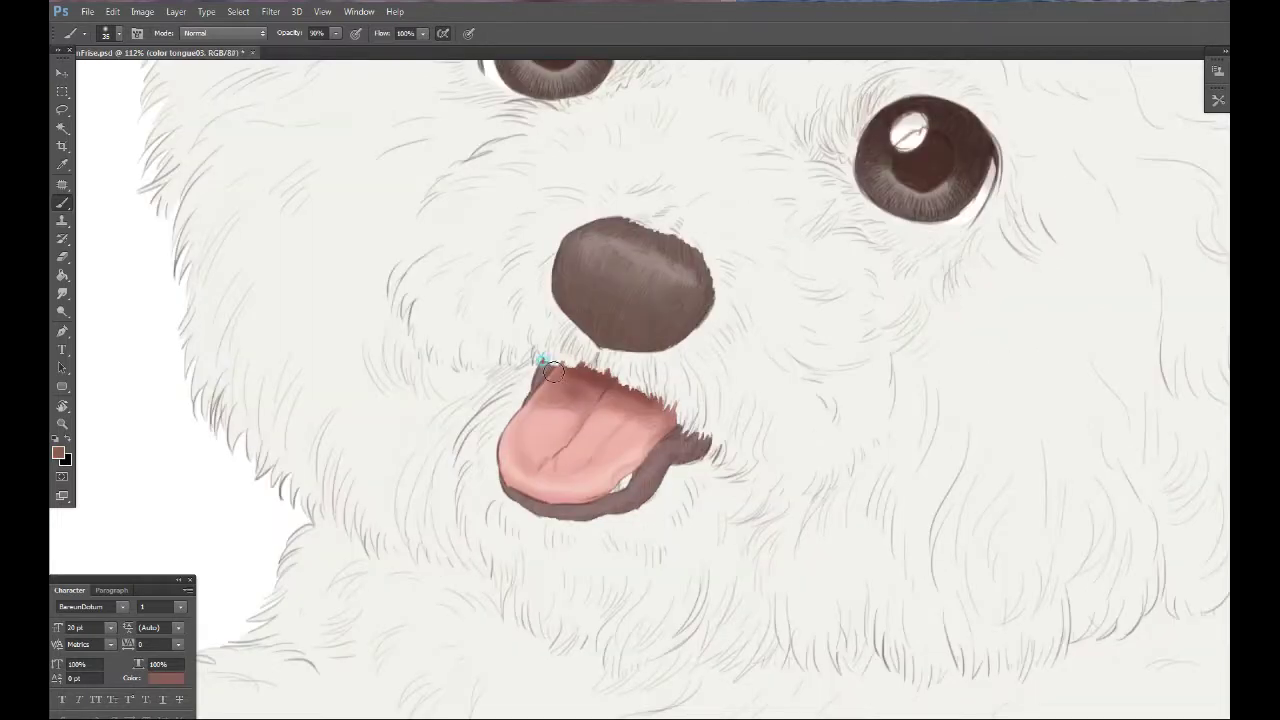
Deepen the shadow on the tongue below the muzzle in reddish brown, and brush a lighter tone along the lower lip
left_click_drag(612, 378, 623, 389)
left_click_drag(596, 388, 585, 414)
left_click(723, 396)
mouse_move(598, 401)
left_mouse_down()
mouse_move(659, 392)
mouse_move(680, 410)
left_mouse_up()
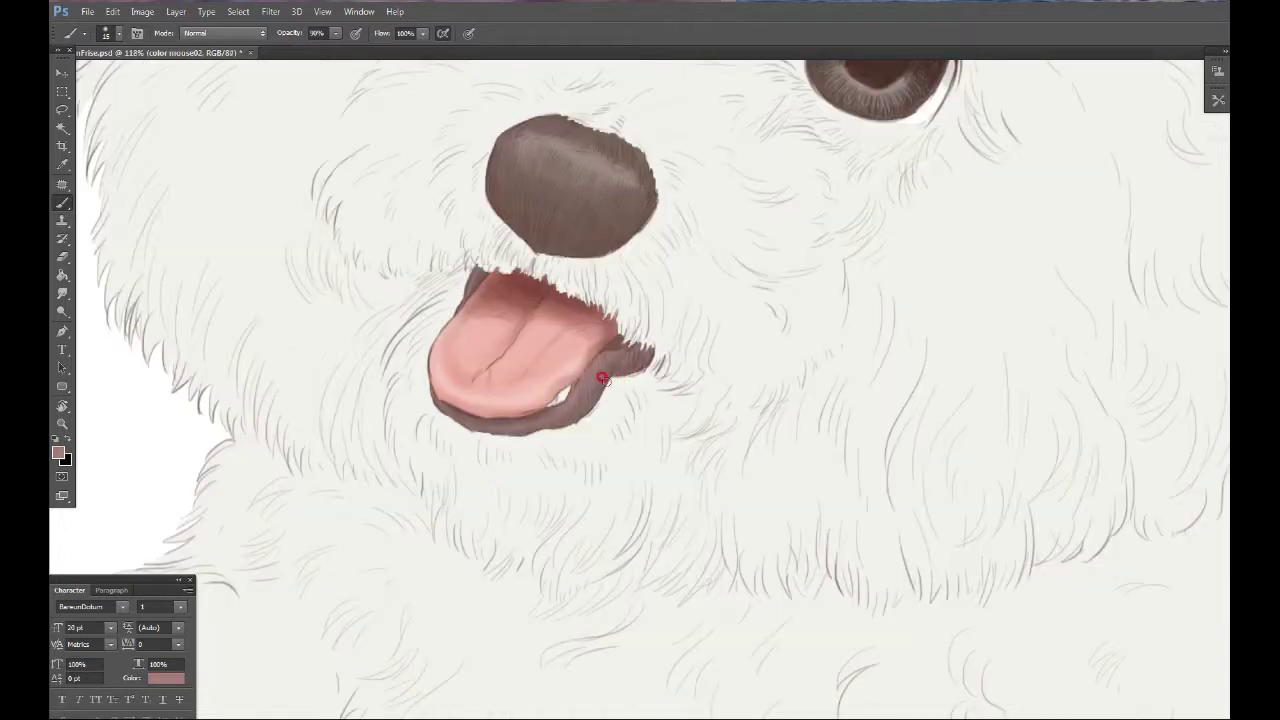
left_click_drag(603, 375, 598, 382)
mouse_move(512, 436)
left_mouse_down()
mouse_move(483, 427)
mouse_move(564, 418)
left_mouse_up()
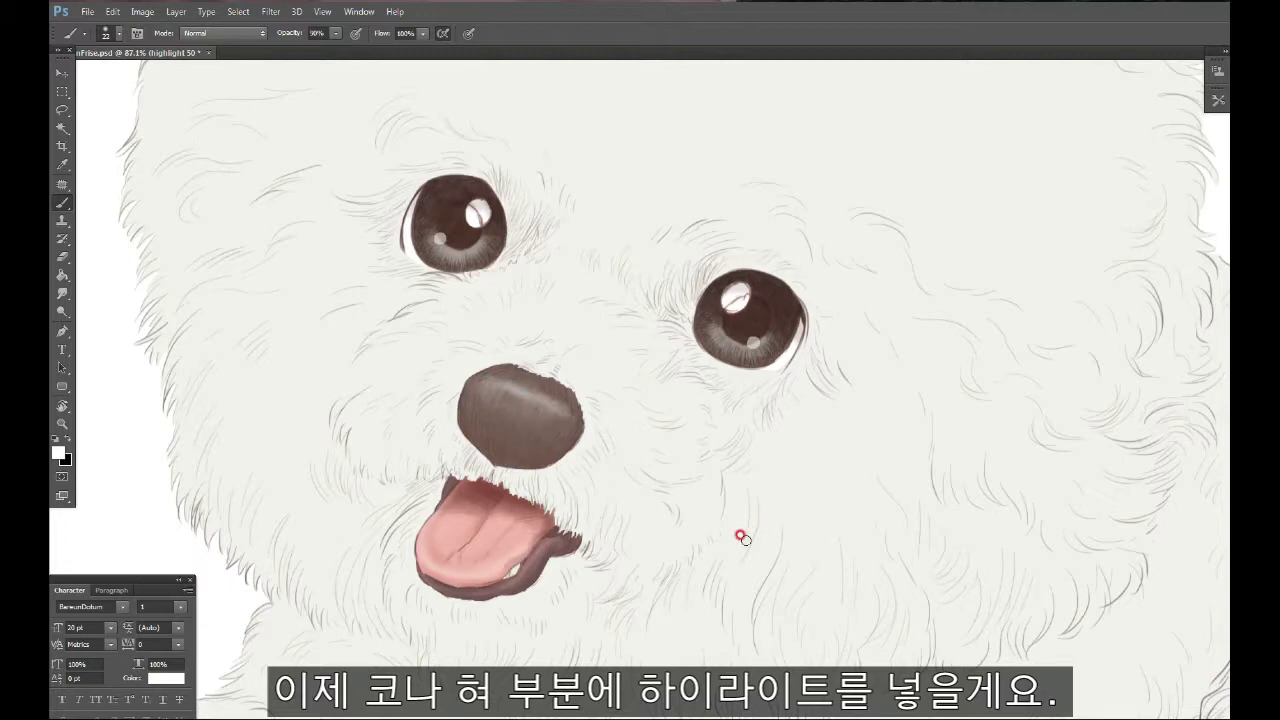
Set the SketchBook pencil's heavy-pressure size to 8.0 and draw white highlights on the tongue and mouth
key("z")
mouse_move(690, 497)
left_mouse_down()
mouse_move(634, 531)
mouse_move(663, 518)
mouse_move(591, 482)
left_mouse_up()
key("b")
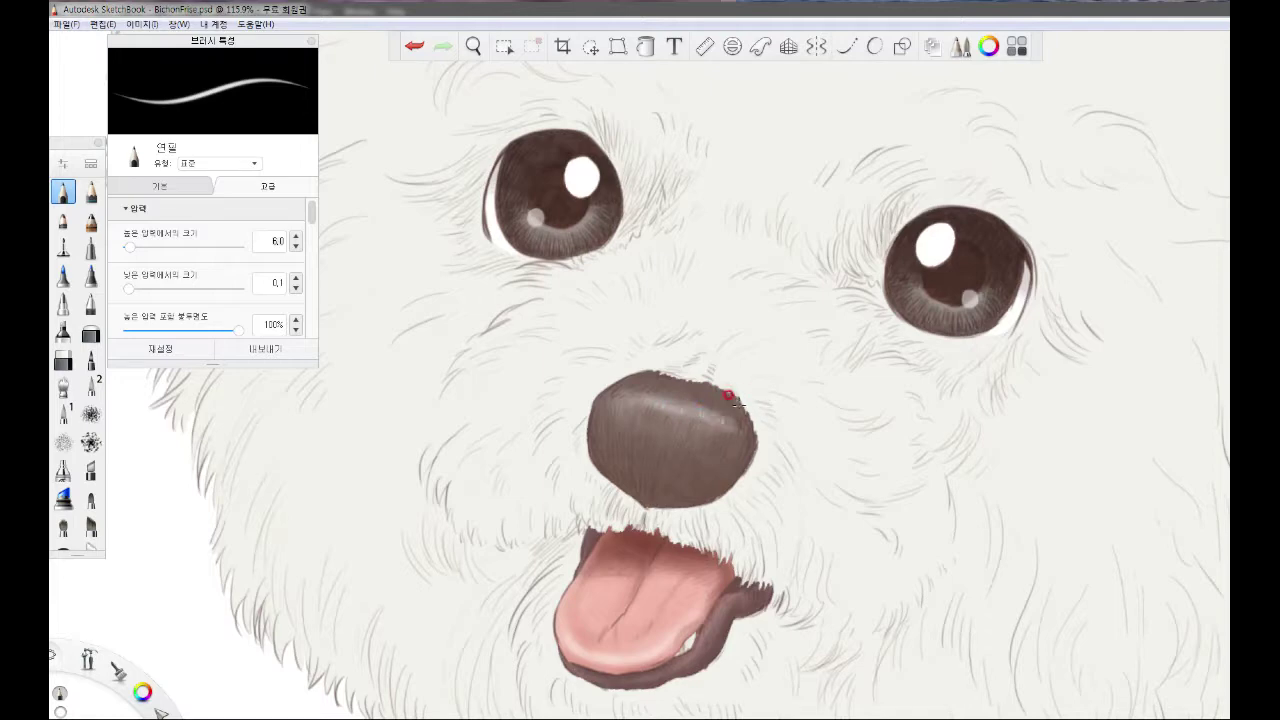
scroll(728, 396, "down", 3)
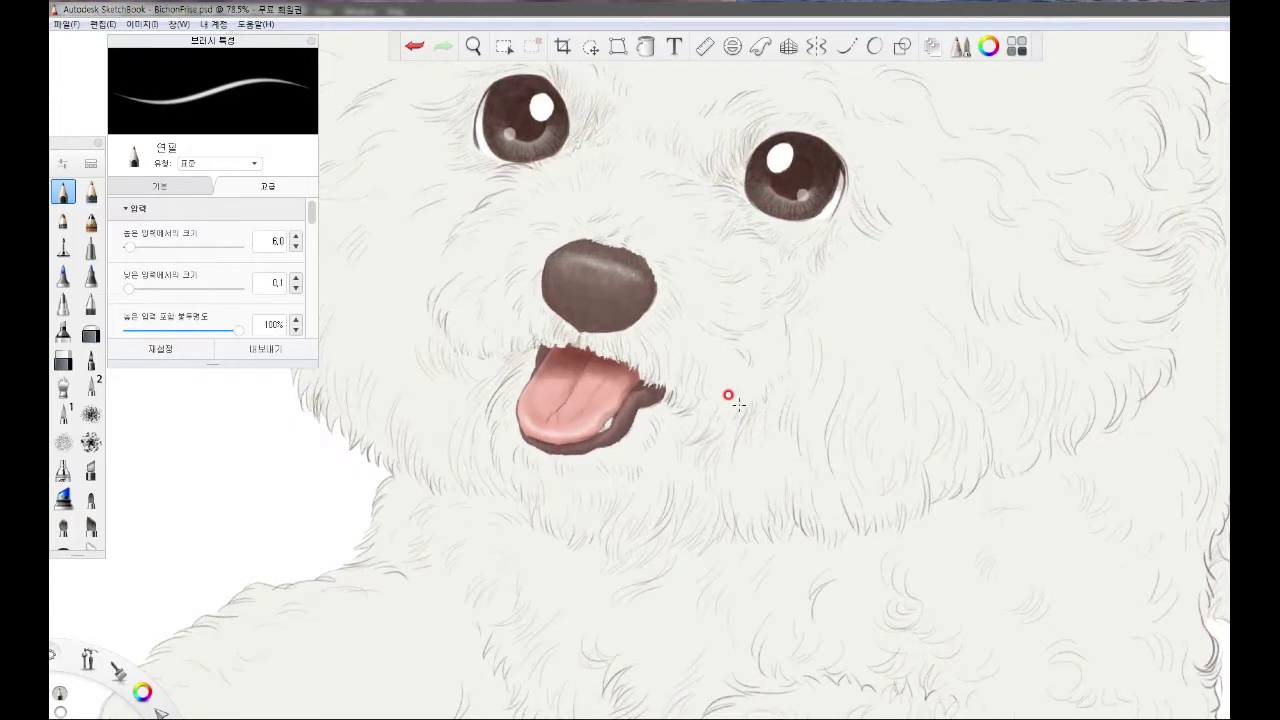
double_click(277, 242)
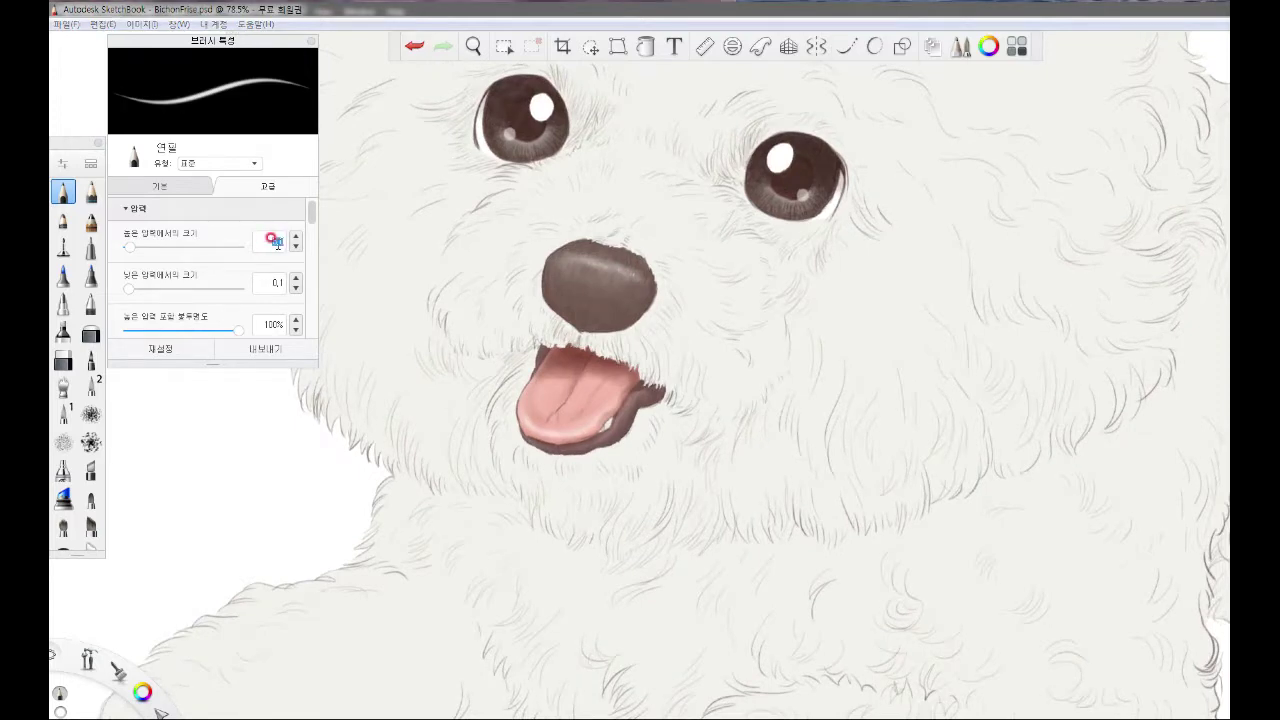
scroll(275, 242, "up", 1)
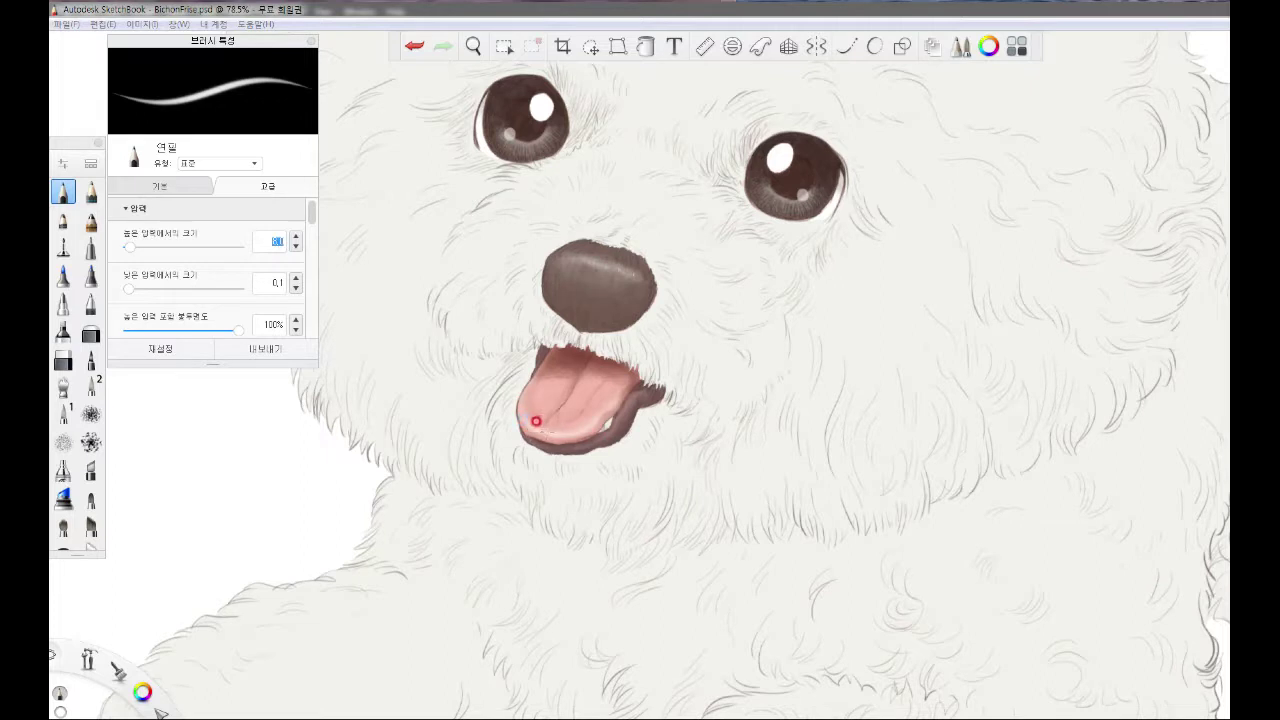
left_click(614, 387)
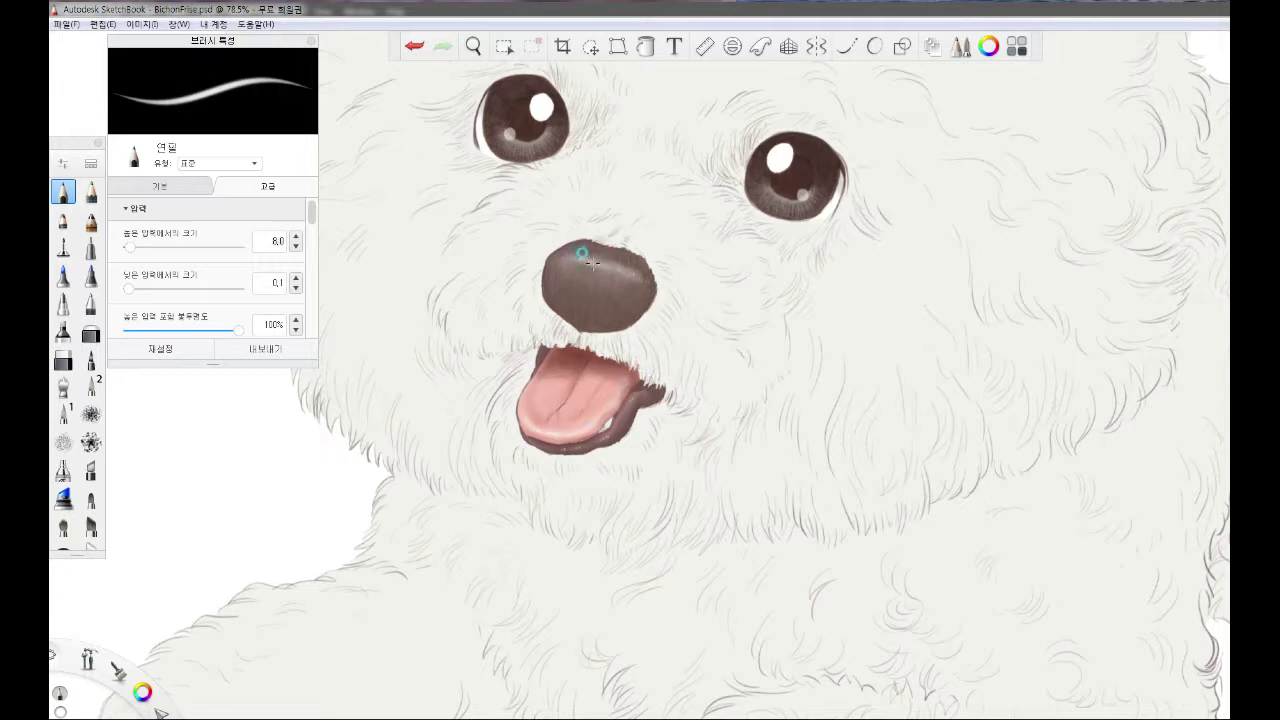
Draw fine white highlight strokes across the upper part of the nose
mouse_move(605, 262)
left_mouse_down()
mouse_move(640, 251)
mouse_move(628, 266)
left_mouse_up()
left_click_drag(636, 248, 636, 255)
key("ctrl+0")
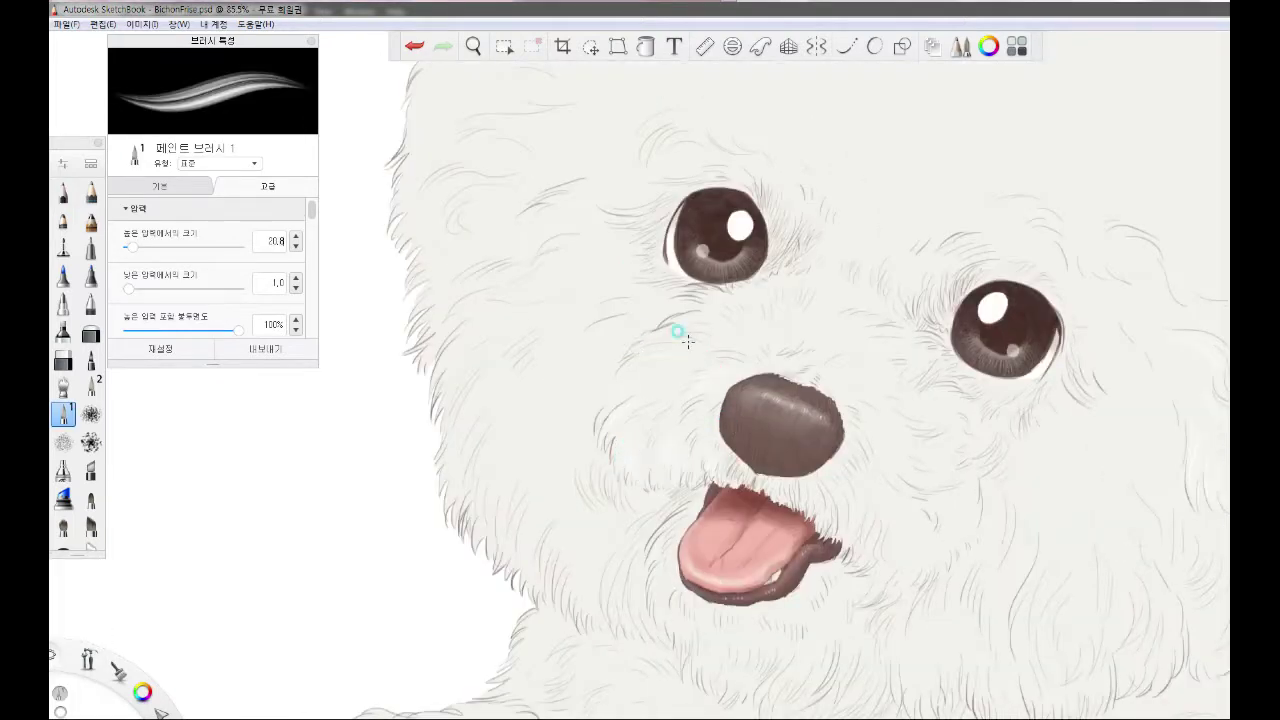
Paint white fur strokes around the eyes and muzzle and across the dog's head with Paintbrush 1
left_click_drag(702, 305, 697, 306)
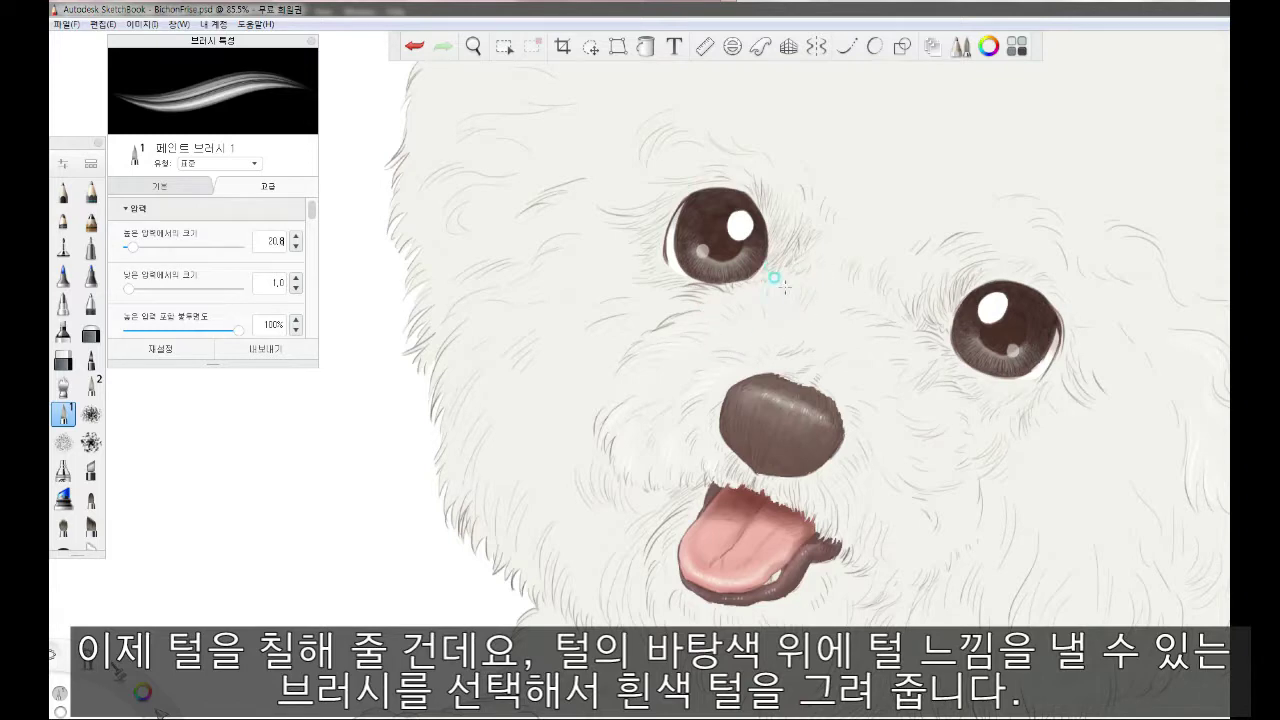
left_click_drag(798, 272, 794, 310)
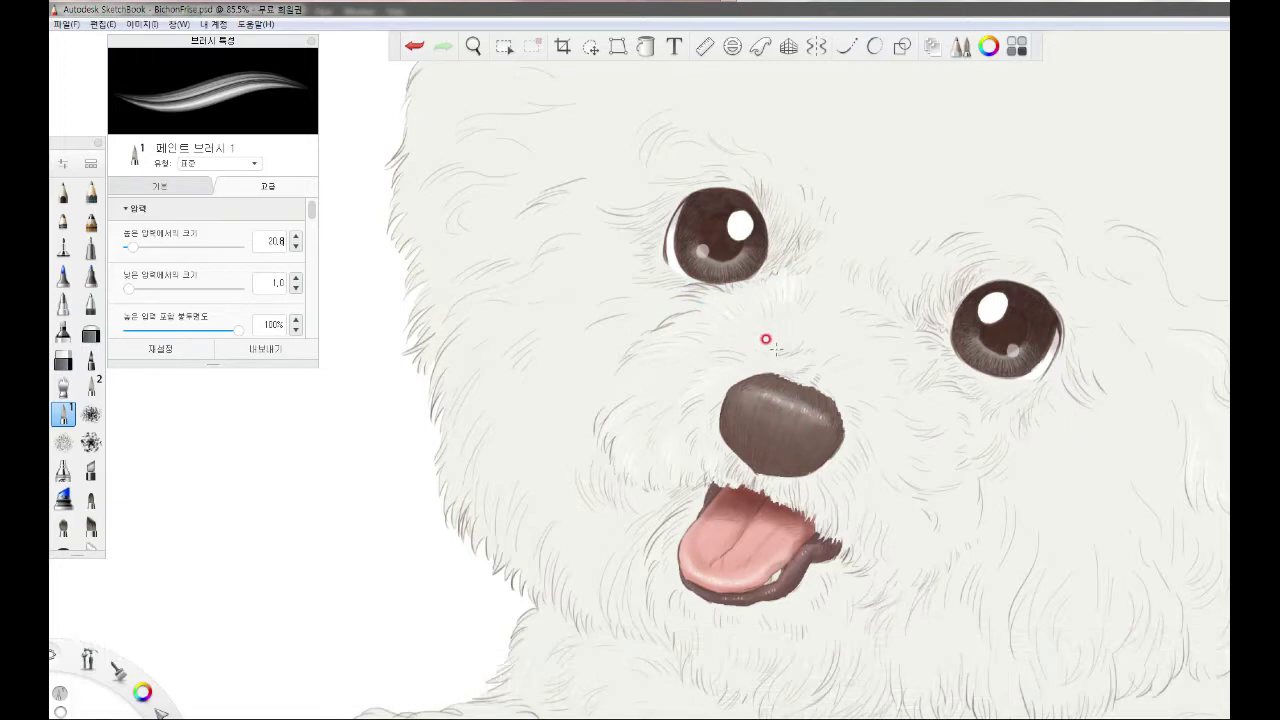
left_click_drag(840, 262, 834, 284)
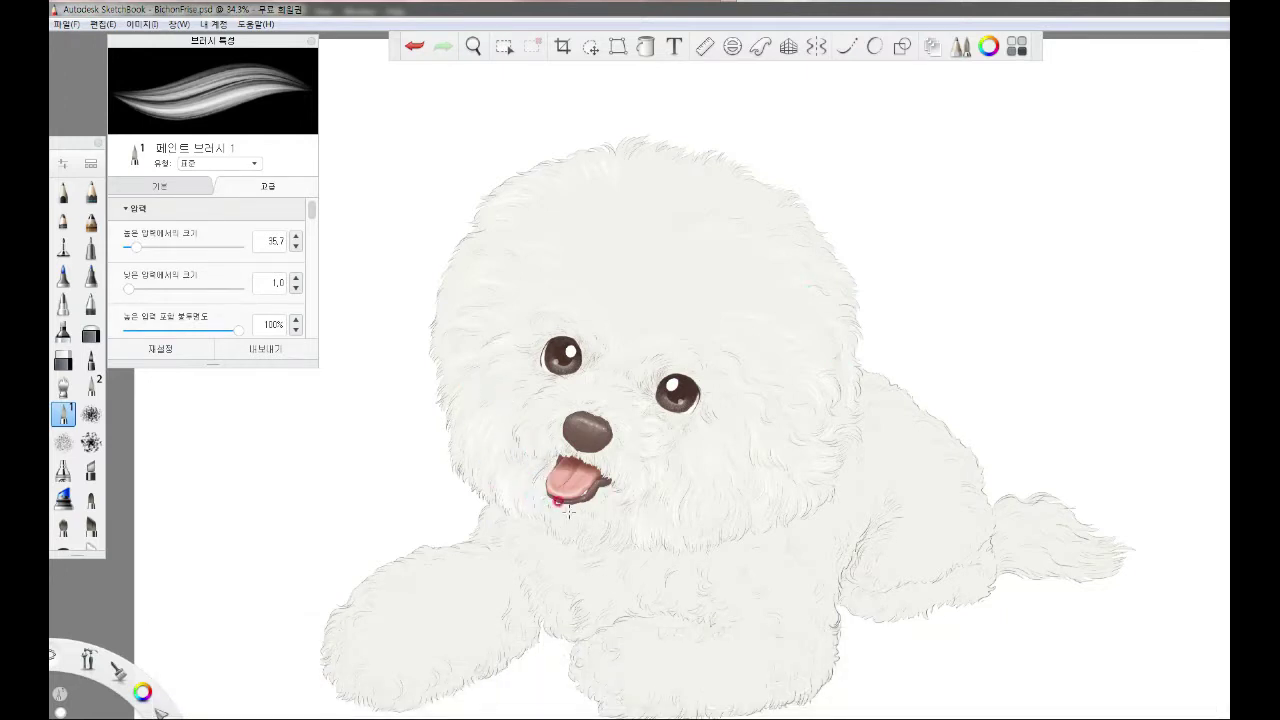
scroll(594, 529, "down", 1)
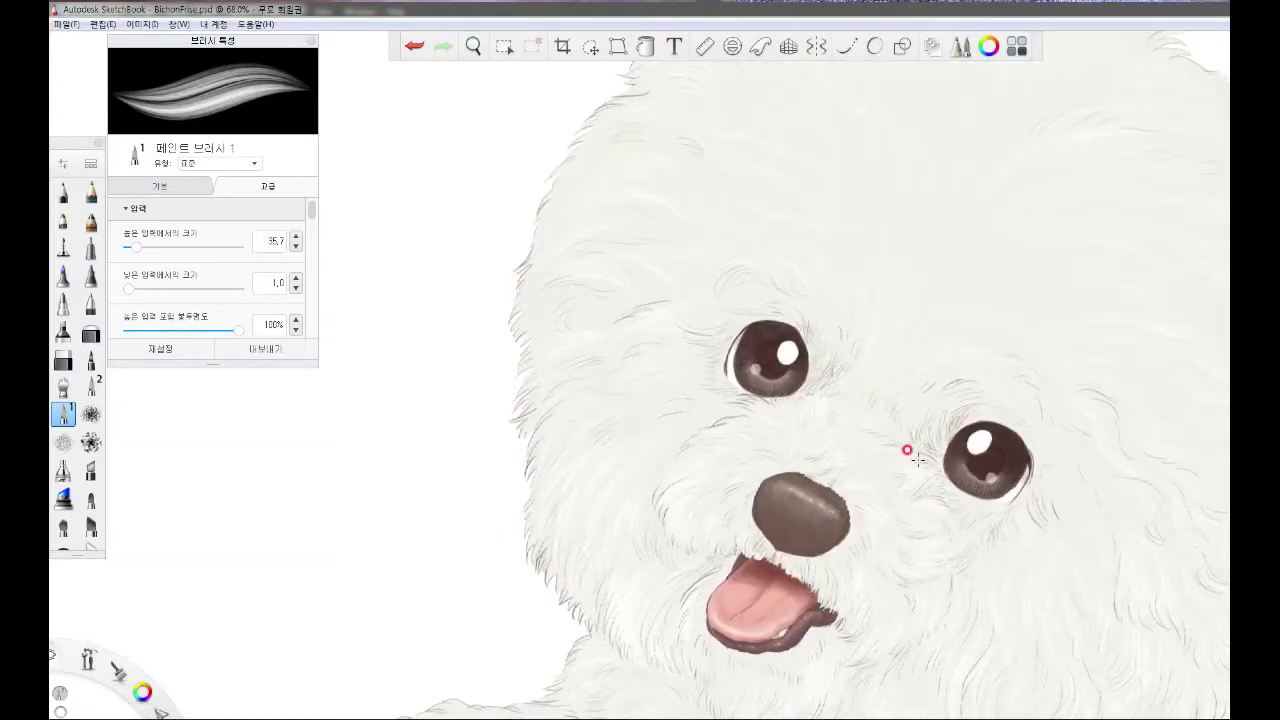
Extend the white Paintbrush 1 fur strokes over the dog's lower face, chest and front legs
scroll(916, 458, "down", 2)
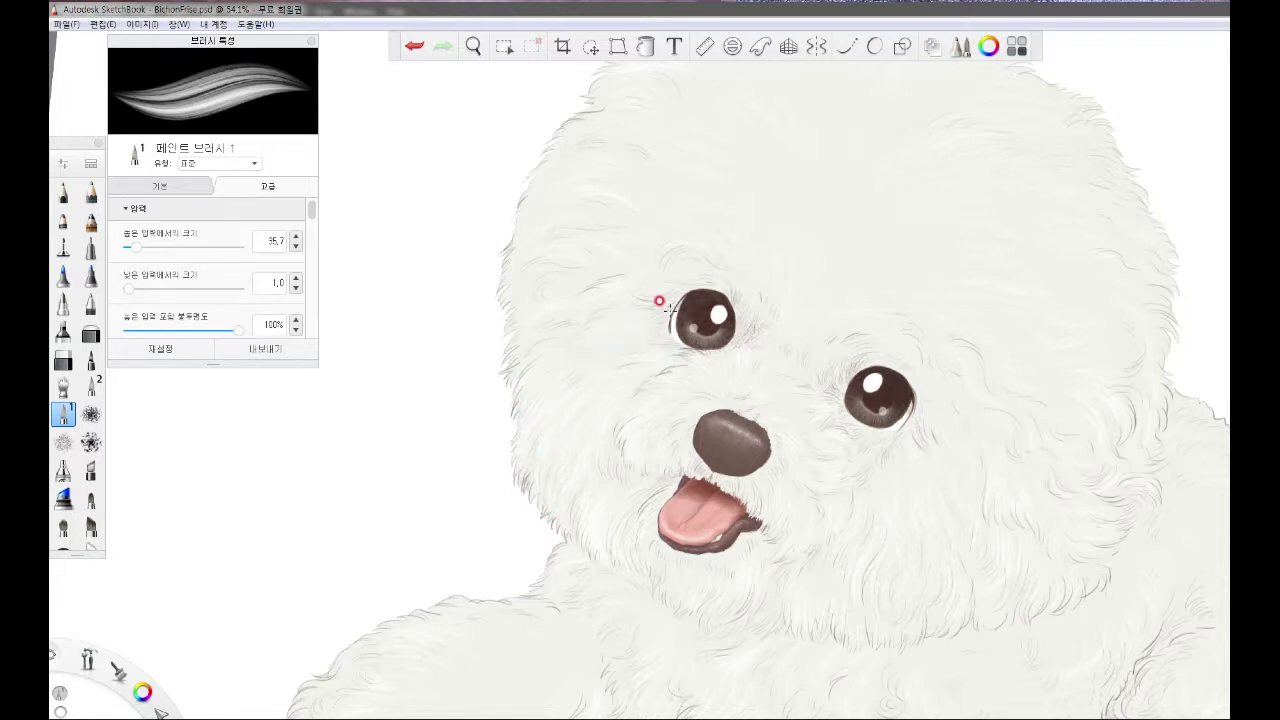
scroll(766, 594, "down", 3)
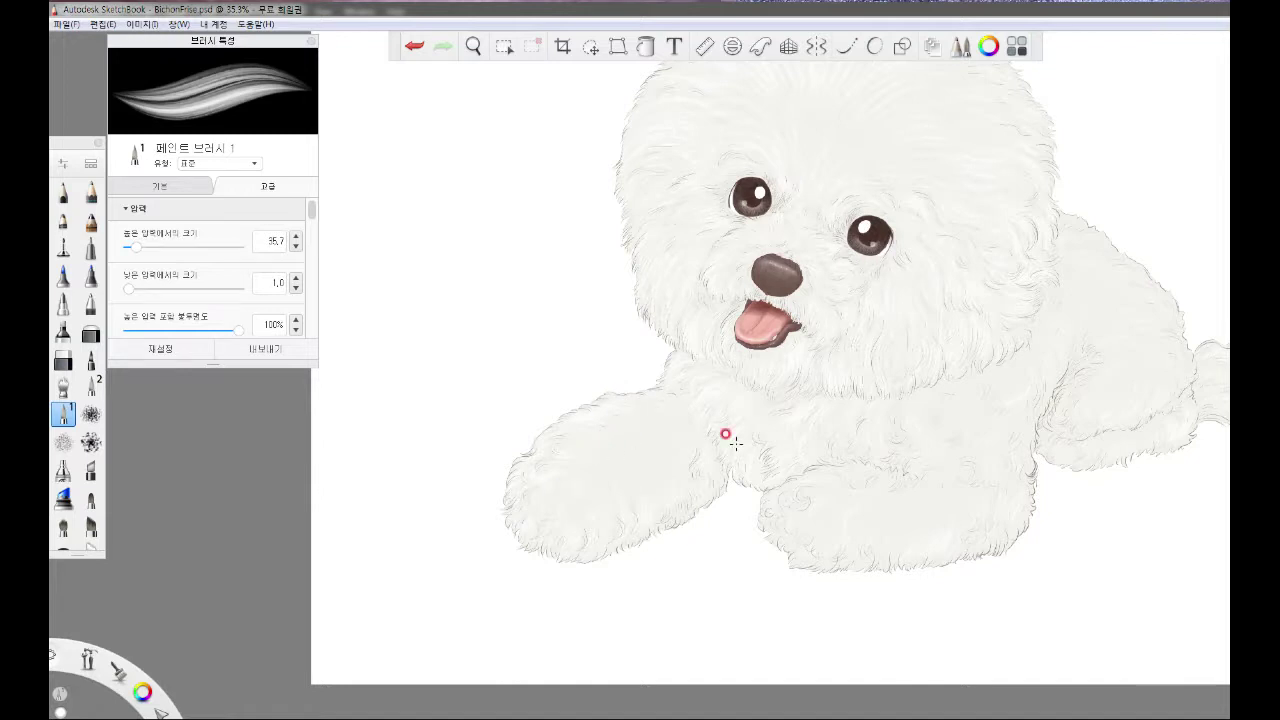
scroll(726, 437, "up", 2)
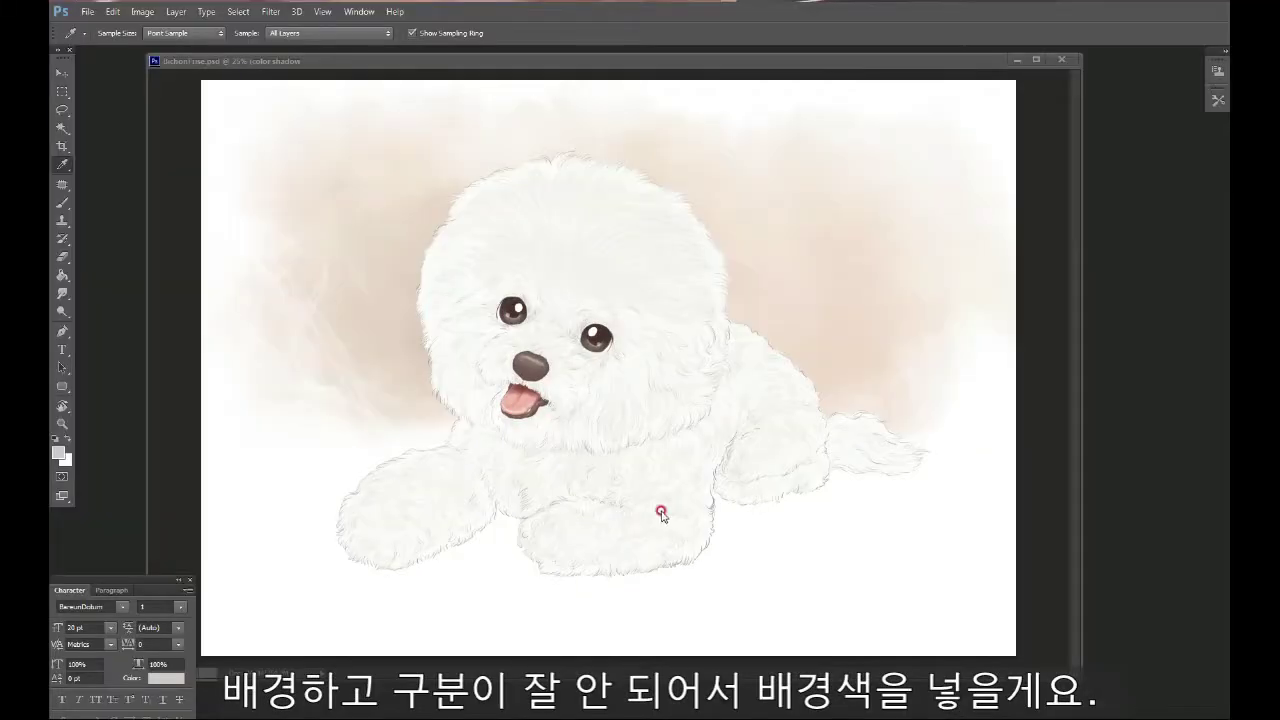
In Photoshop, brush a soft grey ground shadow beneath the front paws and tail on the color shadow layer
left_click(64, 202)
mouse_move(489, 533)
left_mouse_down()
mouse_move(523, 524)
mouse_move(480, 518)
mouse_move(500, 512)
mouse_move(491, 519)
mouse_move(615, 542)
mouse_move(495, 532)
mouse_move(517, 529)
mouse_move(615, 544)
mouse_move(492, 543)
mouse_move(535, 555)
left_mouse_up()
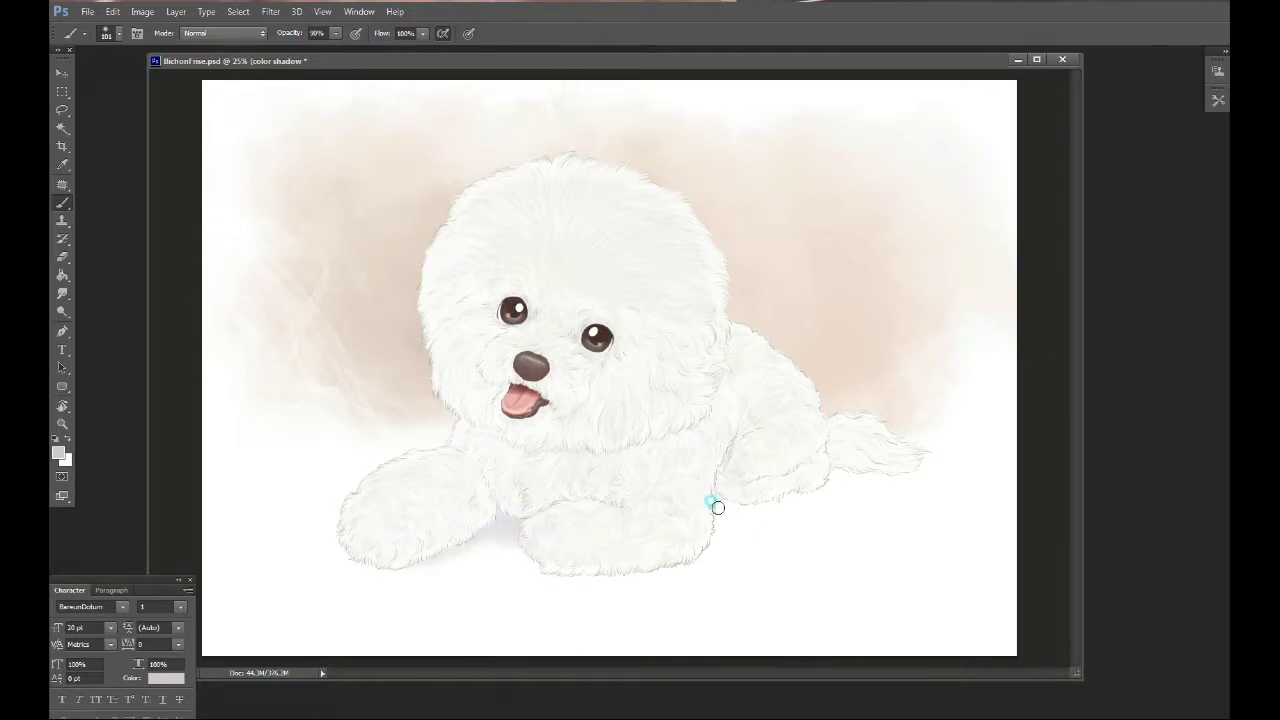
mouse_move(830, 468)
left_mouse_down()
mouse_move(963, 486)
mouse_move(814, 516)
mouse_move(780, 491)
mouse_move(865, 473)
left_mouse_up()
mouse_move(435, 557)
left_mouse_down()
mouse_move(364, 561)
mouse_move(468, 550)
left_mouse_up()
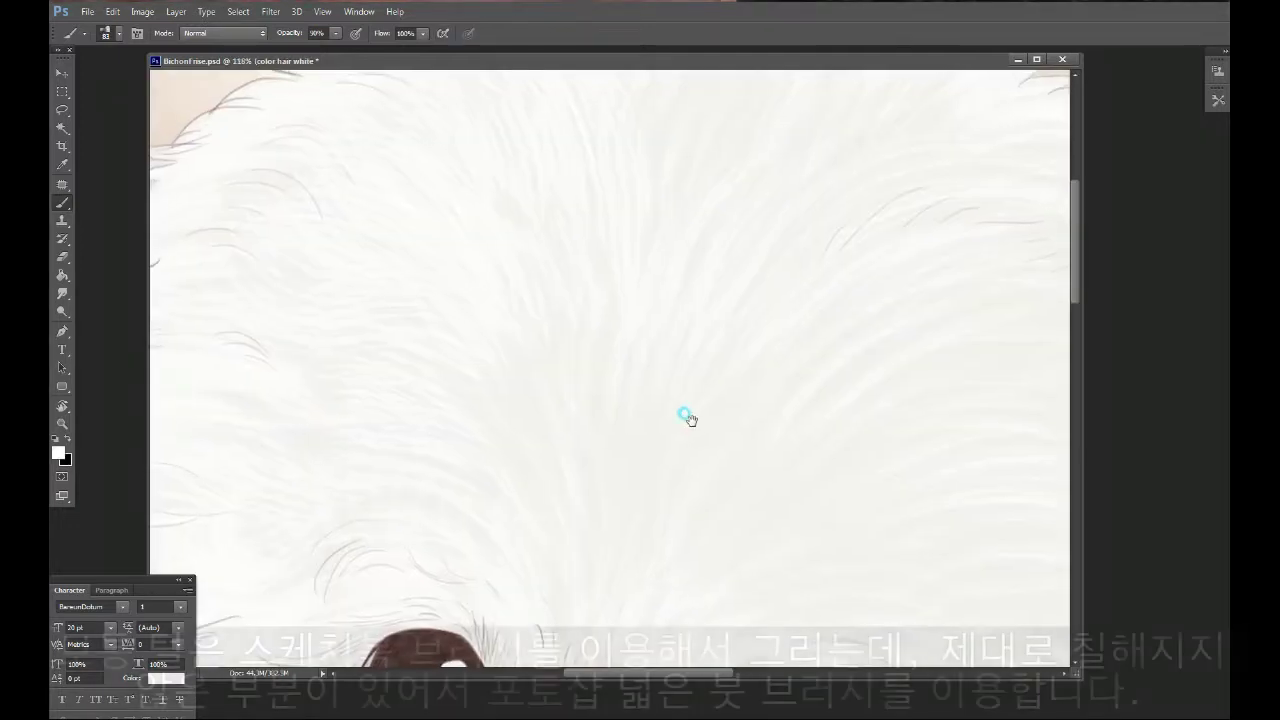
Paint white fur strokes across the forehead and above the eye on the color hair white layer, using the wide bristle brush
mouse_move(686, 420)
left_mouse_down()
mouse_move(643, 370)
mouse_move(586, 349)
mouse_move(520, 349)
mouse_move(460, 322)
left_mouse_up()
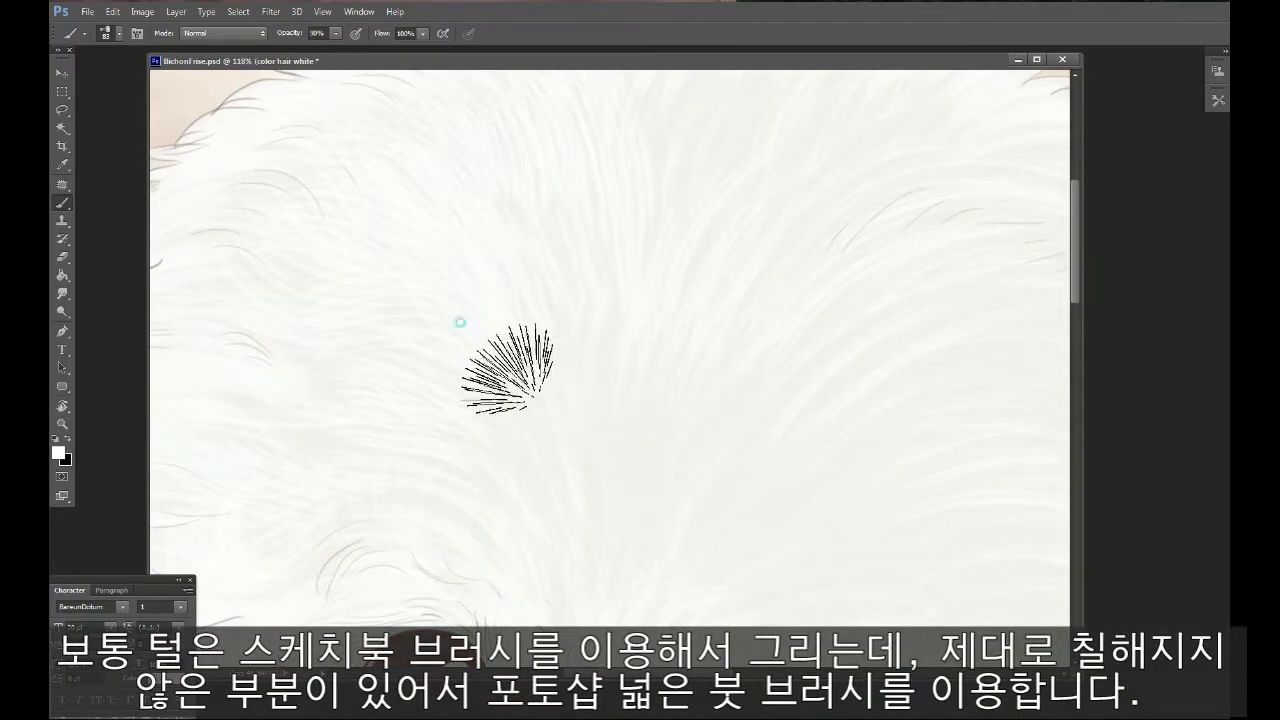
mouse_move(548, 508)
left_mouse_down()
mouse_move(529, 387)
mouse_move(442, 296)
left_mouse_up()
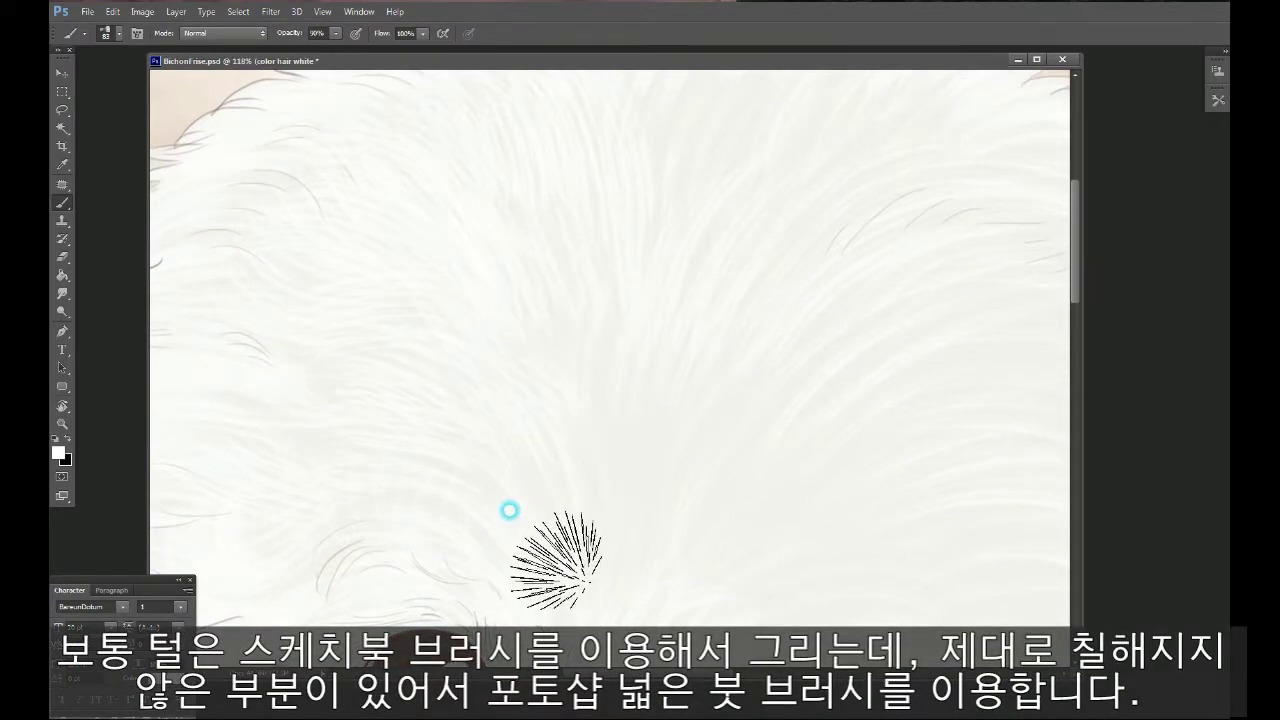
left_click_drag(486, 506, 657, 334)
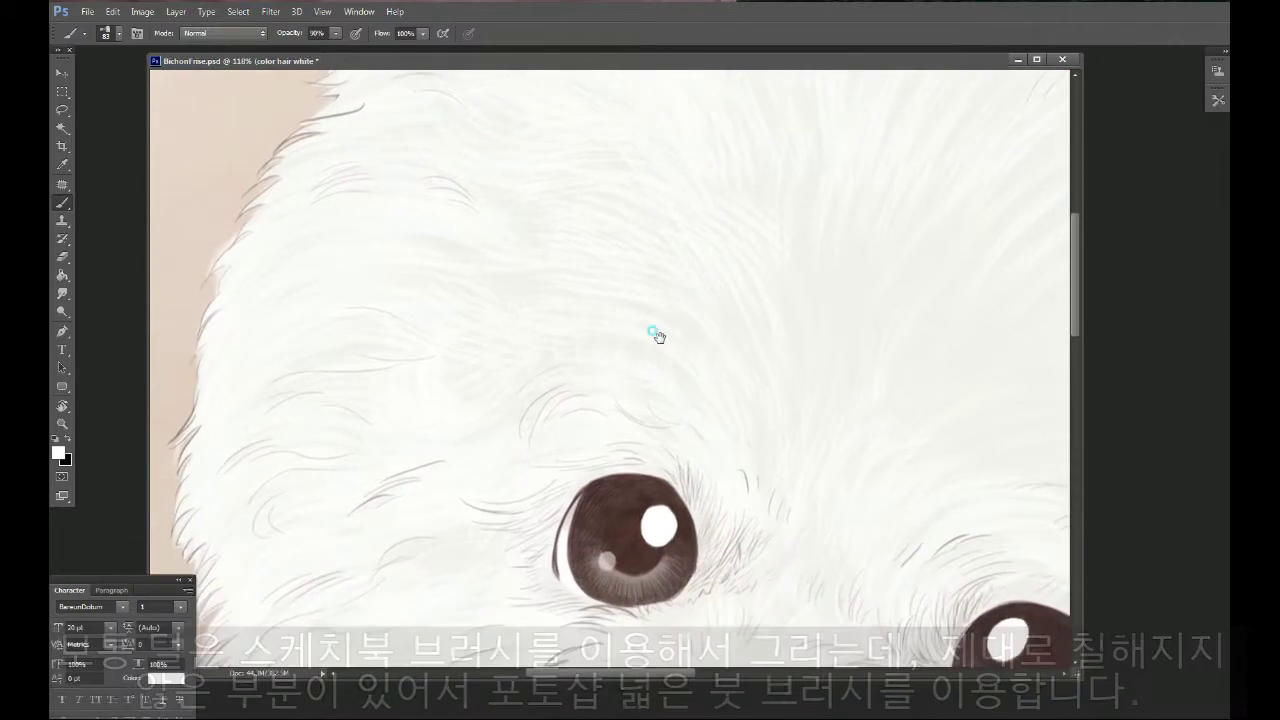
left_click_drag(552, 334, 266, 86)
Reduce the bristle brush size to 37 and paint finer white fur strokes beside and above the eye
key("bracketleft")
key("bracketleft")
key("bracketleft")
key("bracketleft")
key("bracketleft")
key("bracketleft")
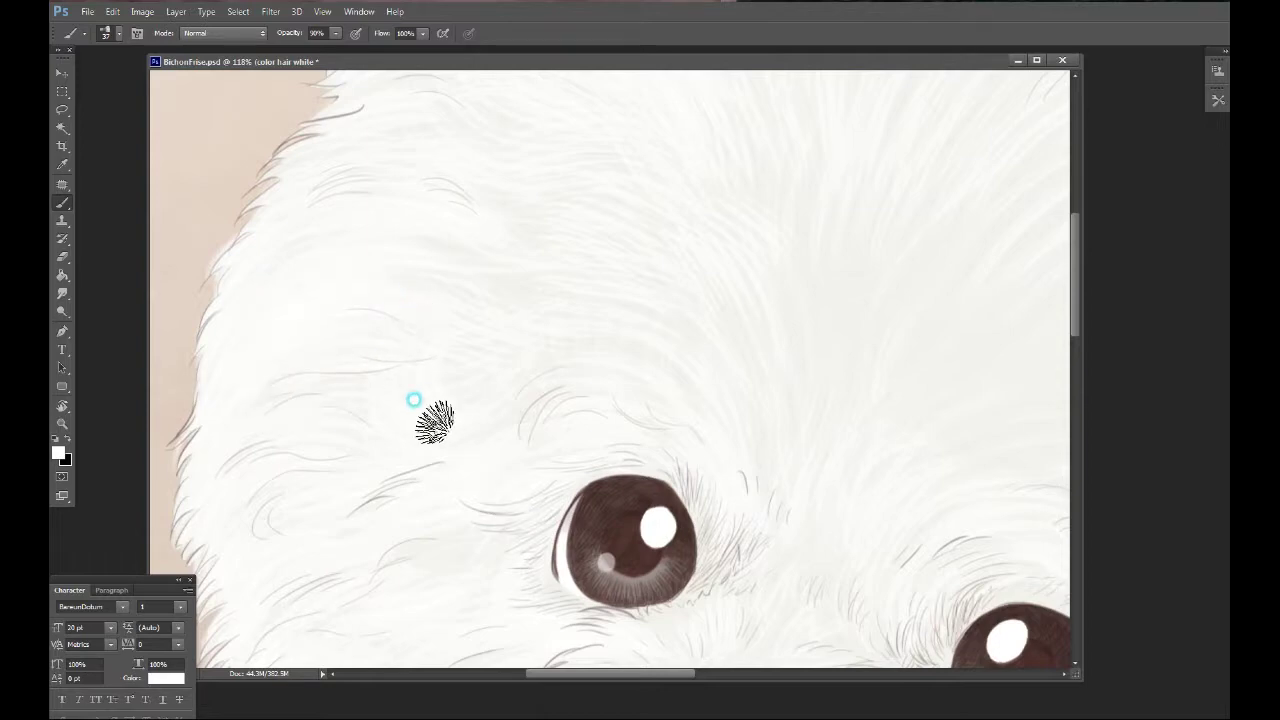
left_click_drag(668, 410, 566, 483)
left_click(569, 487)
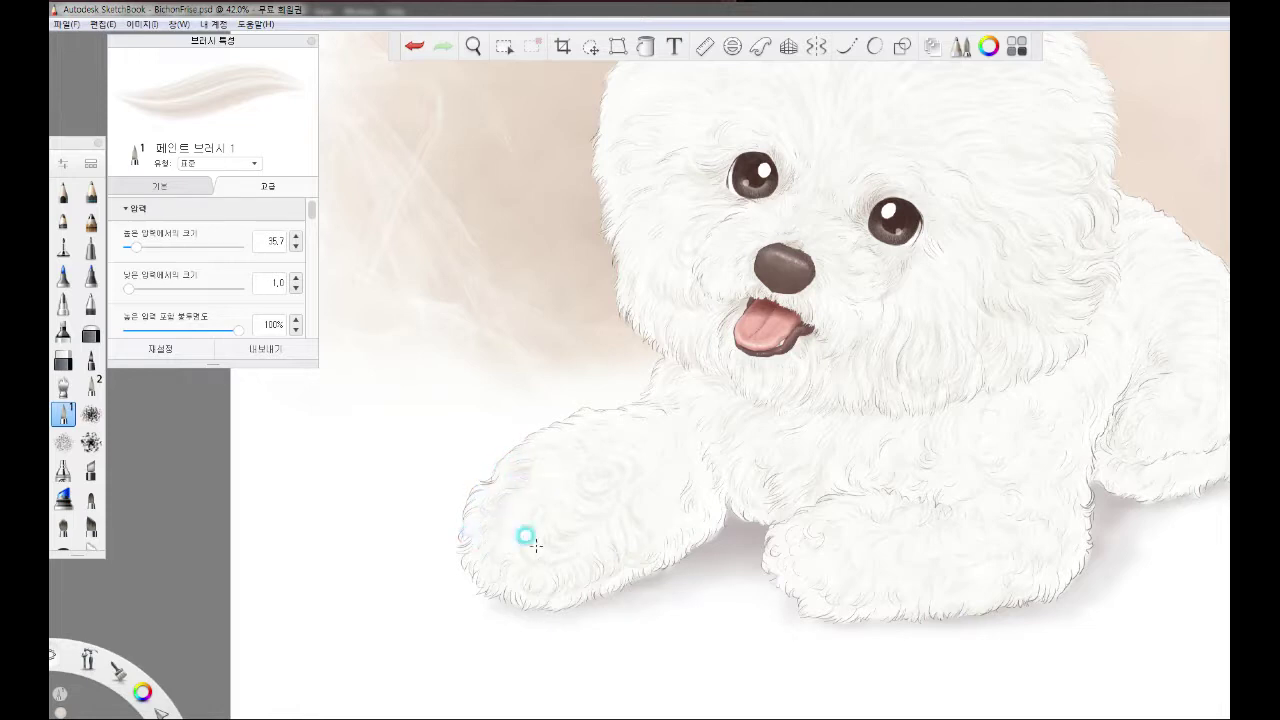
In SketchBook, paint pale beige curly fur strokes over the chest and front legs with Paintbrush 1
mouse_move(680, 363)
left_mouse_down()
mouse_move(657, 397)
mouse_move(691, 380)
mouse_move(762, 468)
left_mouse_up()
scroll(860, 457, "up", 1)
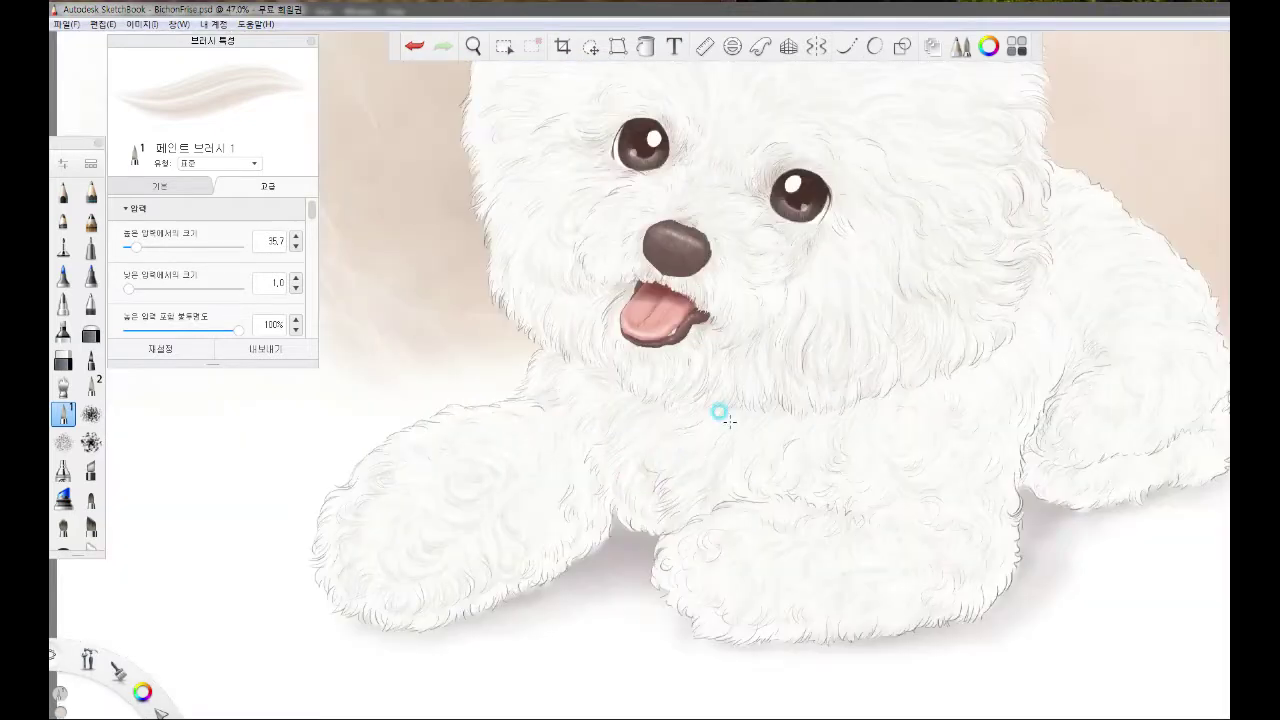
left_click_drag(934, 563, 797, 477)
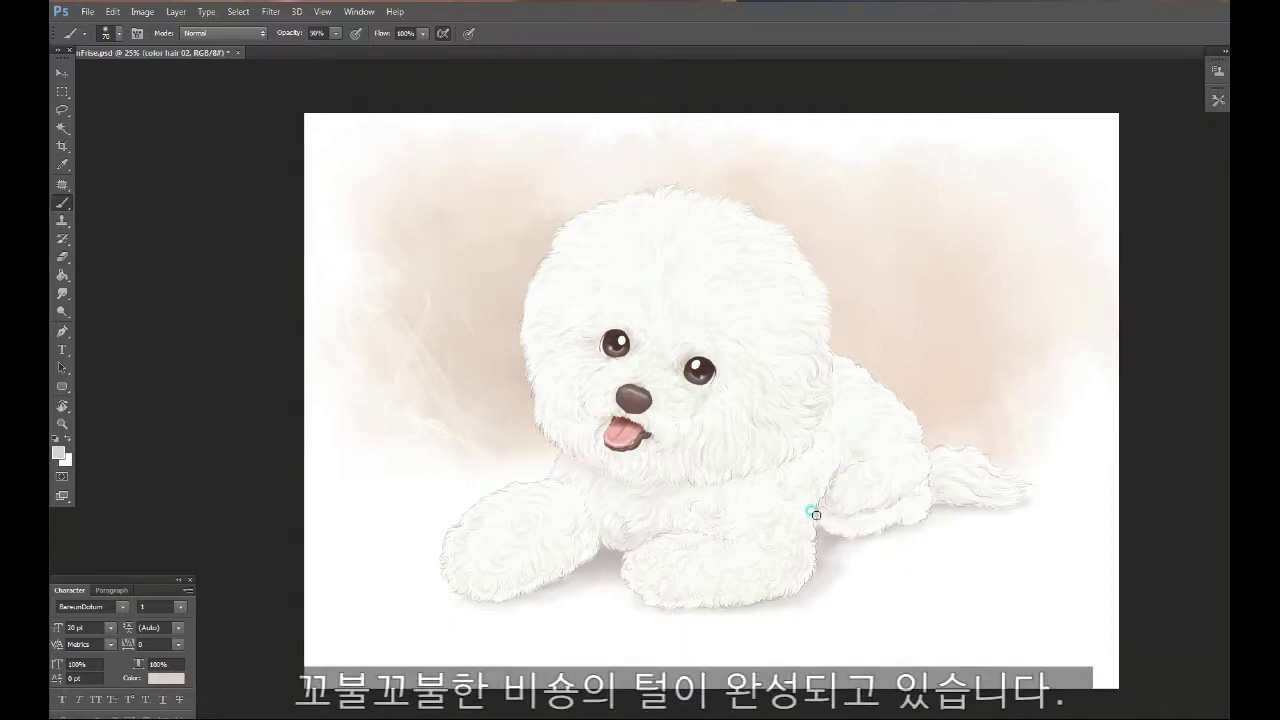
In Photoshop, brush soft grey shading onto the hind leg and the outstretched front leg on the color hair 02 layer
mouse_move(848, 446)
left_mouse_down()
mouse_move(820, 525)
mouse_move(851, 532)
mouse_move(888, 508)
mouse_move(861, 535)
mouse_move(885, 526)
mouse_move(909, 506)
mouse_move(898, 467)
left_mouse_up()
mouse_move(843, 504)
left_mouse_down()
mouse_move(917, 483)
mouse_move(914, 495)
left_mouse_up()
left_click_drag(575, 541, 590, 546)
left_click(481, 564)
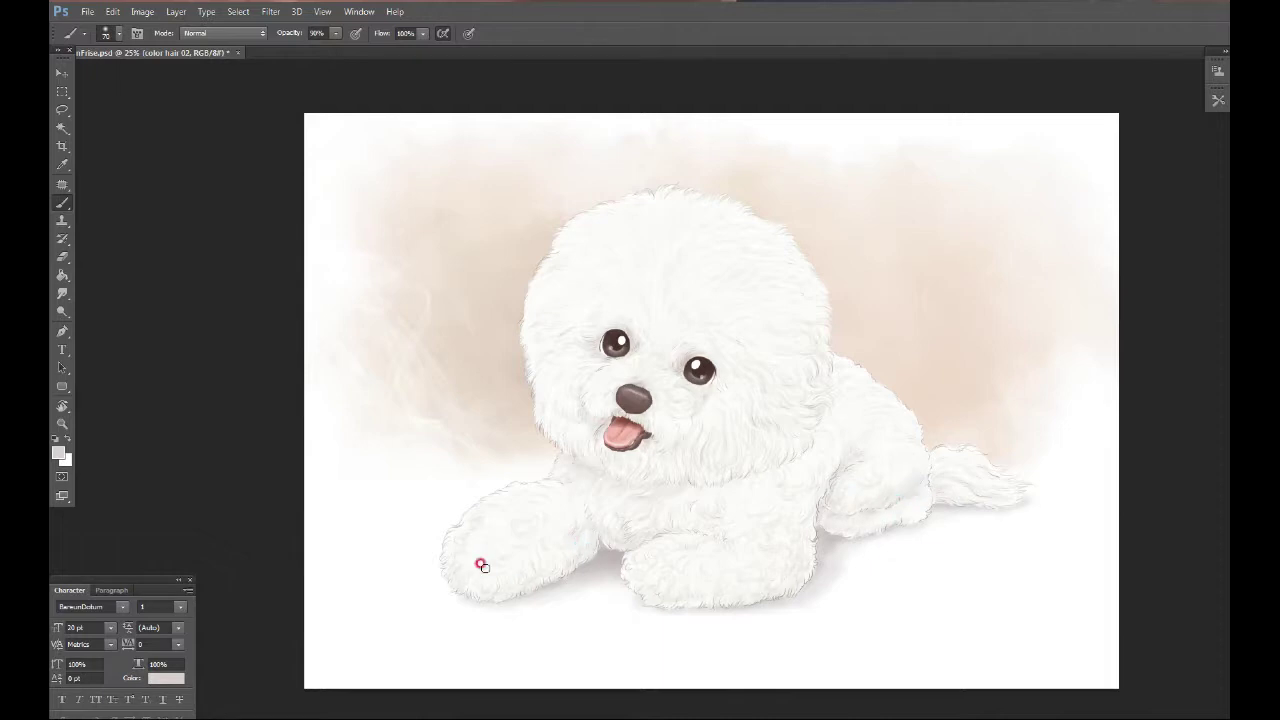
Brush soft grey shading under the chin, across the chest and along the folded front leg and flank
mouse_move(714, 467)
left_mouse_down()
mouse_move(680, 489)
mouse_move(755, 475)
left_mouse_up()
mouse_move(718, 519)
left_mouse_down()
mouse_move(639, 538)
mouse_move(601, 529)
left_mouse_up()
left_click(599, 511)
left_click_drag(842, 507, 819, 498)
left_click_drag(648, 568, 682, 599)
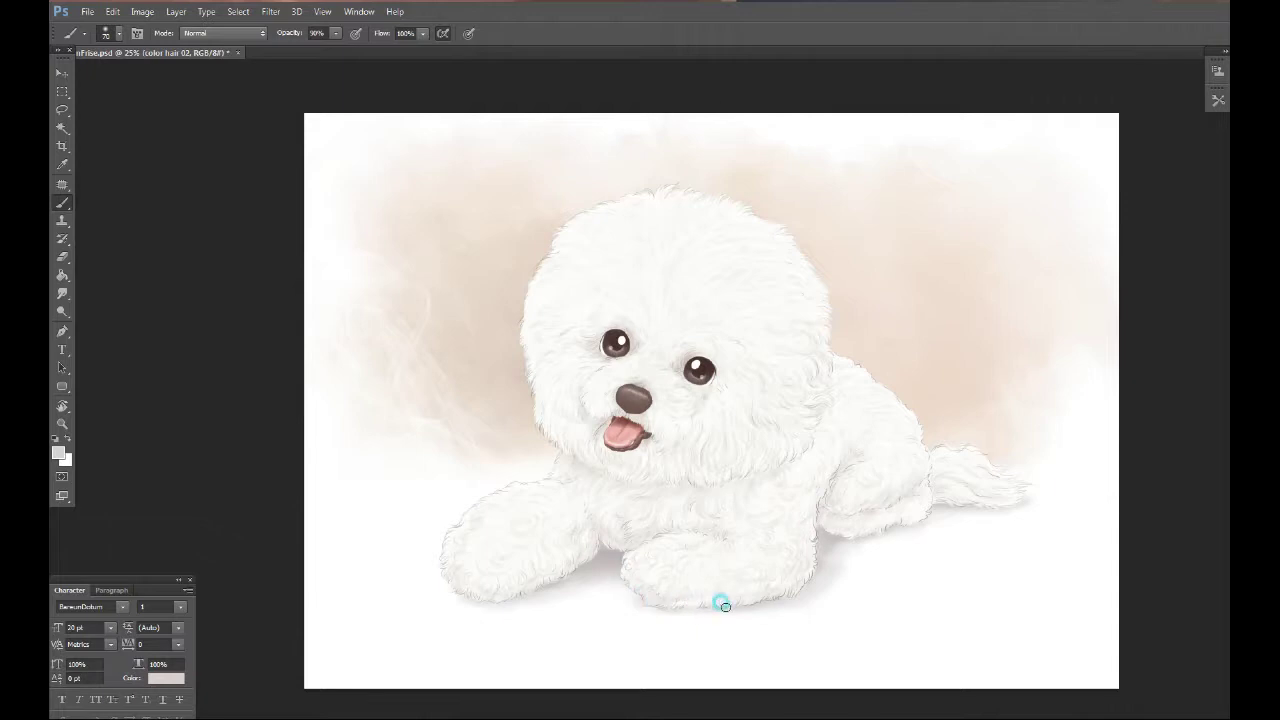
mouse_move(826, 496)
left_mouse_down()
mouse_move(874, 517)
mouse_move(1061, 497)
mouse_move(877, 419)
mouse_move(846, 454)
left_mouse_up()
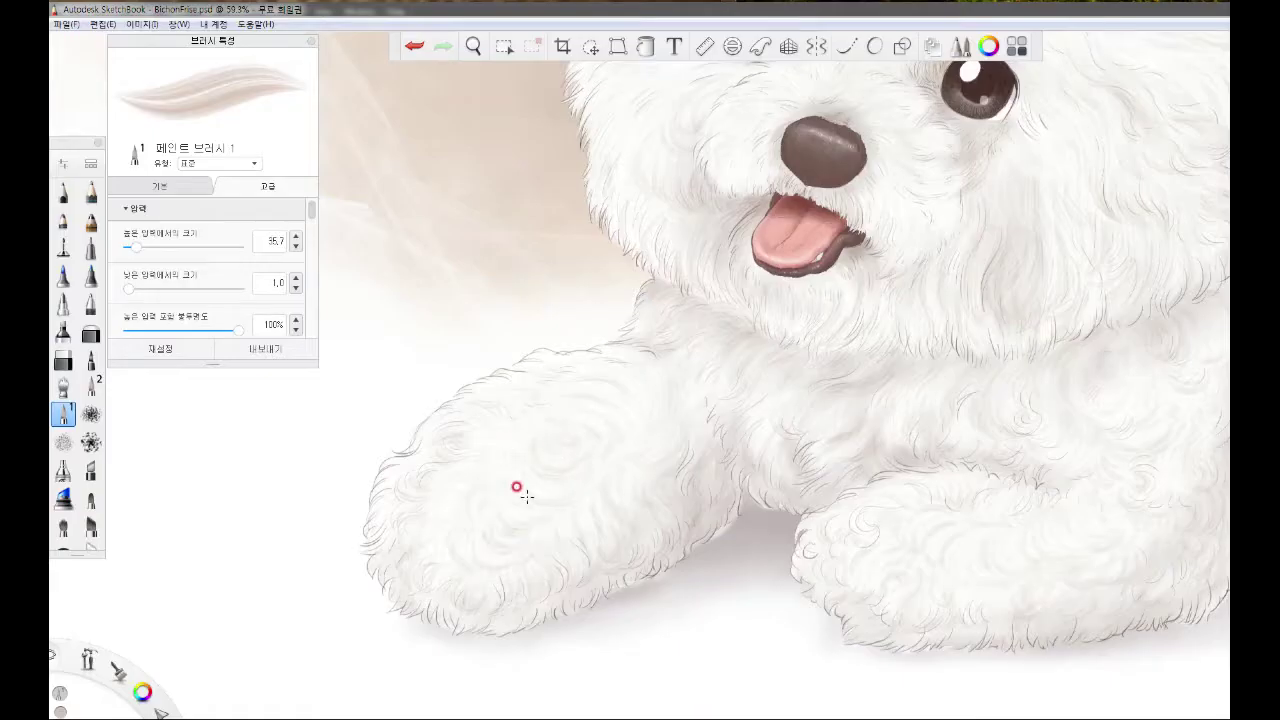
In SketchBook, paint short curly beige fur strokes over the outstretched front paw with Paintbrush 1
mouse_move(516, 486)
left_mouse_down()
mouse_move(638, 484)
mouse_move(523, 526)
mouse_move(506, 519)
mouse_move(544, 506)
mouse_move(532, 502)
mouse_move(564, 524)
mouse_move(485, 545)
left_mouse_up()
mouse_move(571, 526)
left_mouse_down()
mouse_move(540, 546)
mouse_move(541, 532)
mouse_move(549, 560)
mouse_move(537, 543)
mouse_move(497, 566)
mouse_move(556, 549)
mouse_move(530, 564)
mouse_move(524, 597)
left_mouse_up()
left_click_drag(547, 550, 531, 593)
left_click_drag(551, 540, 570, 535)
left_click_drag(465, 569, 460, 597)
left_click_drag(582, 542, 580, 540)
left_click_drag(418, 545, 414, 568)
left_click_drag(517, 648, 514, 627)
left_click_drag(407, 499, 379, 500)
mouse_move(390, 476)
left_mouse_down()
mouse_move(443, 522)
mouse_move(446, 546)
left_mouse_up()
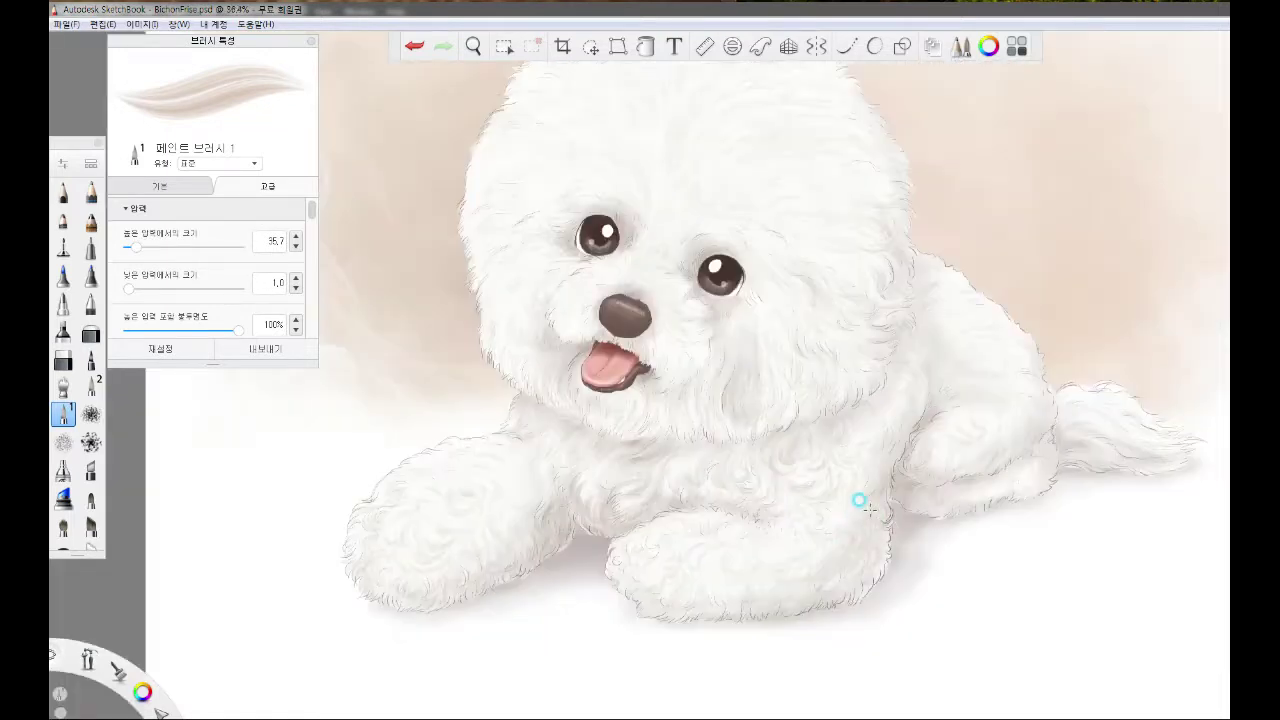
Paint curly beige fur strokes over the chest, the folded front leg and the shoulder
mouse_move(877, 537)
left_mouse_down()
mouse_move(863, 546)
mouse_move(845, 512)
mouse_move(857, 529)
left_mouse_up()
mouse_move(705, 515)
left_mouse_down()
mouse_move(716, 495)
mouse_move(684, 480)
mouse_move(653, 498)
mouse_move(712, 507)
left_mouse_up()
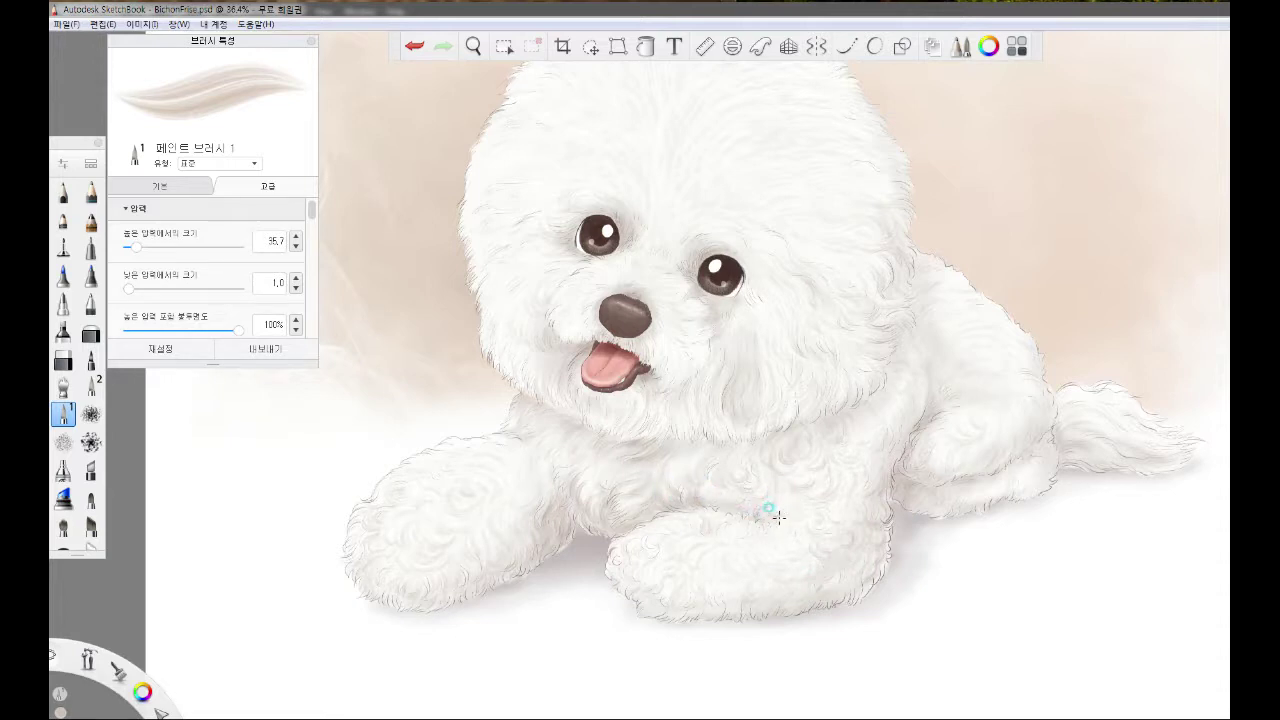
mouse_move(806, 497)
left_mouse_down()
mouse_move(672, 520)
mouse_move(685, 549)
mouse_move(668, 556)
mouse_move(706, 560)
mouse_move(660, 580)
left_mouse_up()
left_click_drag(935, 494, 849, 560)
left_click_drag(501, 421, 488, 448)
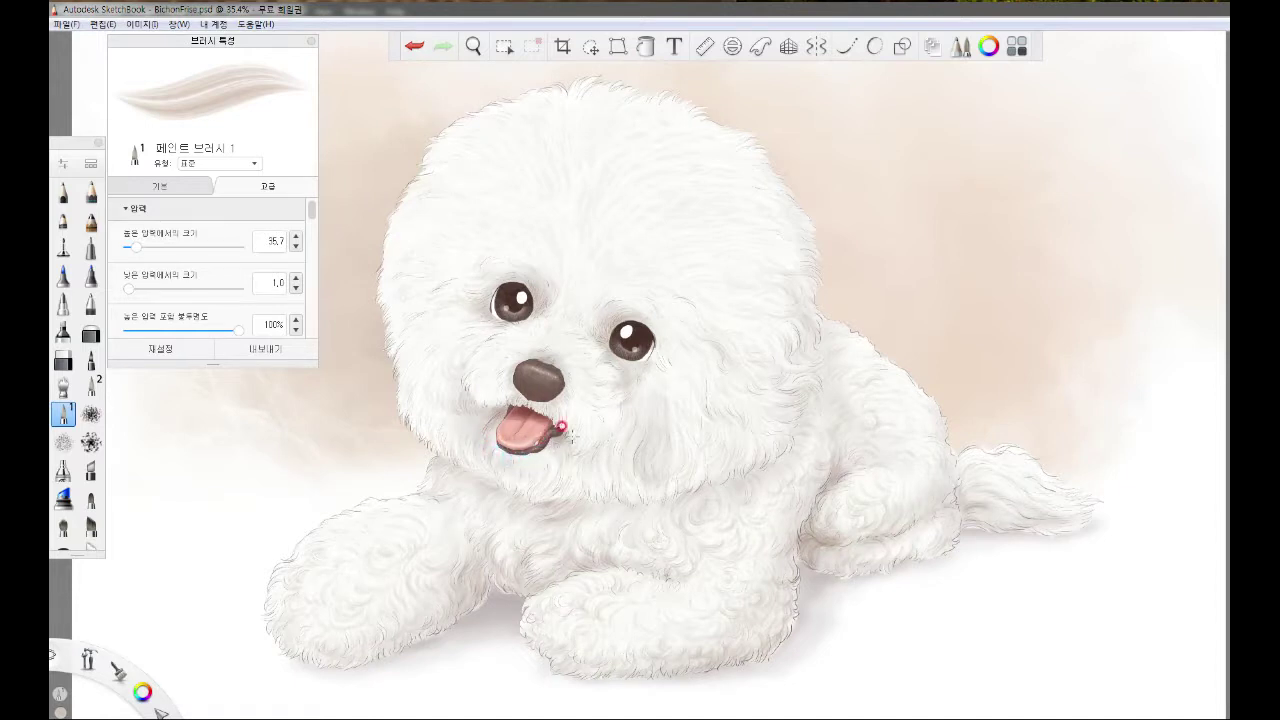
Paint beige fur strokes on the muzzle beside the nose and beneath the eye
mouse_move(469, 375)
left_mouse_down()
mouse_move(491, 346)
mouse_move(457, 394)
left_mouse_up()
left_click_drag(536, 398, 545, 407)
mouse_move(480, 333)
left_mouse_down()
mouse_move(502, 355)
mouse_move(538, 310)
left_mouse_up()
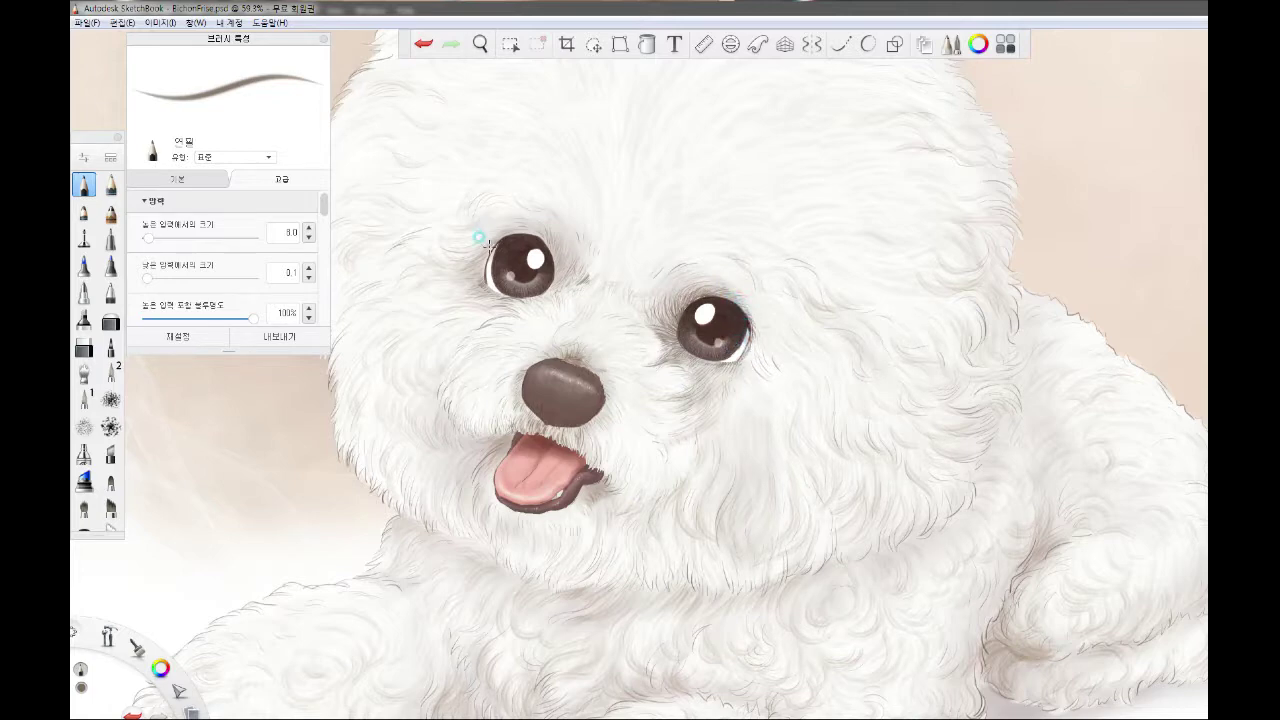
Draw fine dark brown hairs around the eyes, nose and cheeks with the pencil
scroll(508, 276, "up", 3)
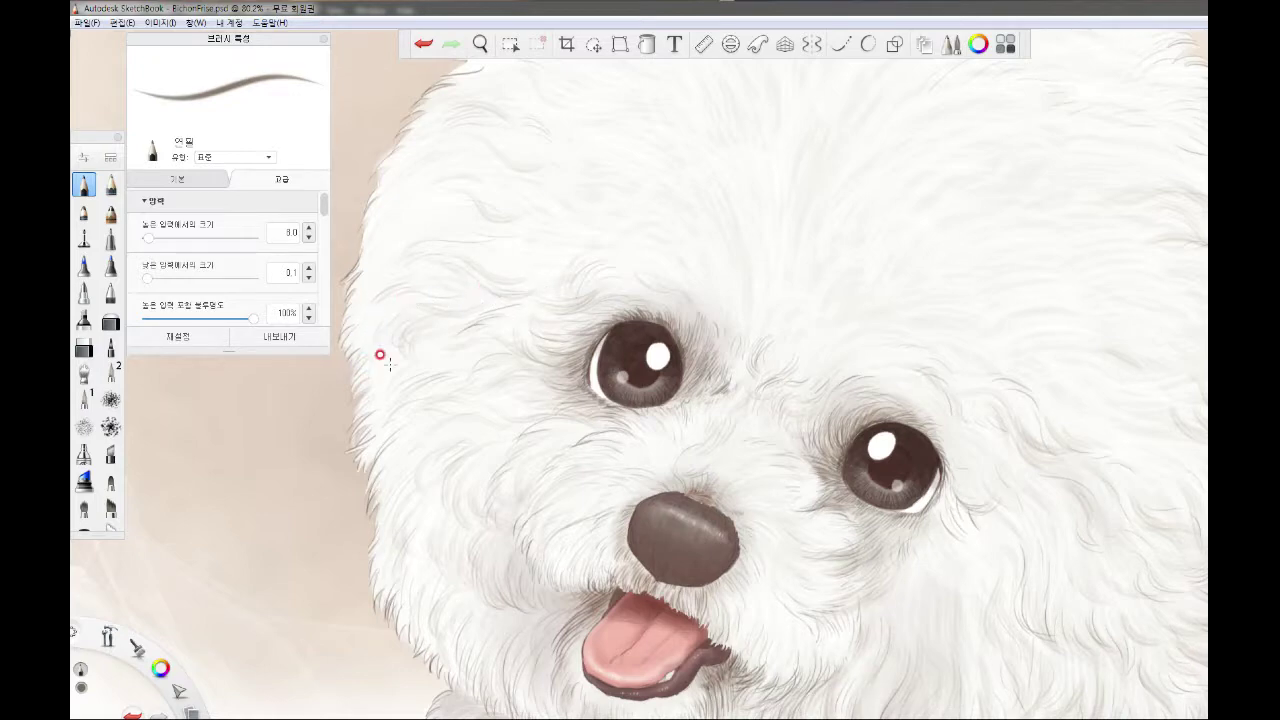
scroll(380, 355, "down", 4)
scroll(380, 355, "up", 2)
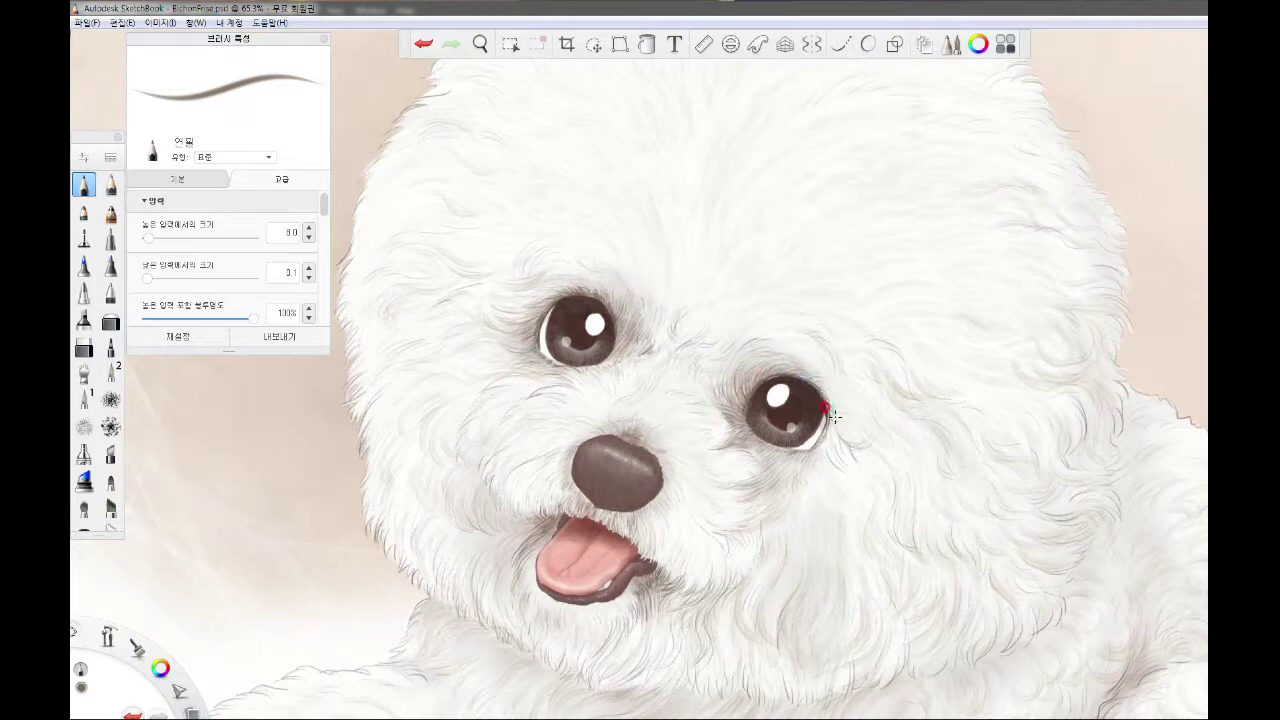
scroll(823, 409, "down", 5)
scroll(830, 412, "up", 3)
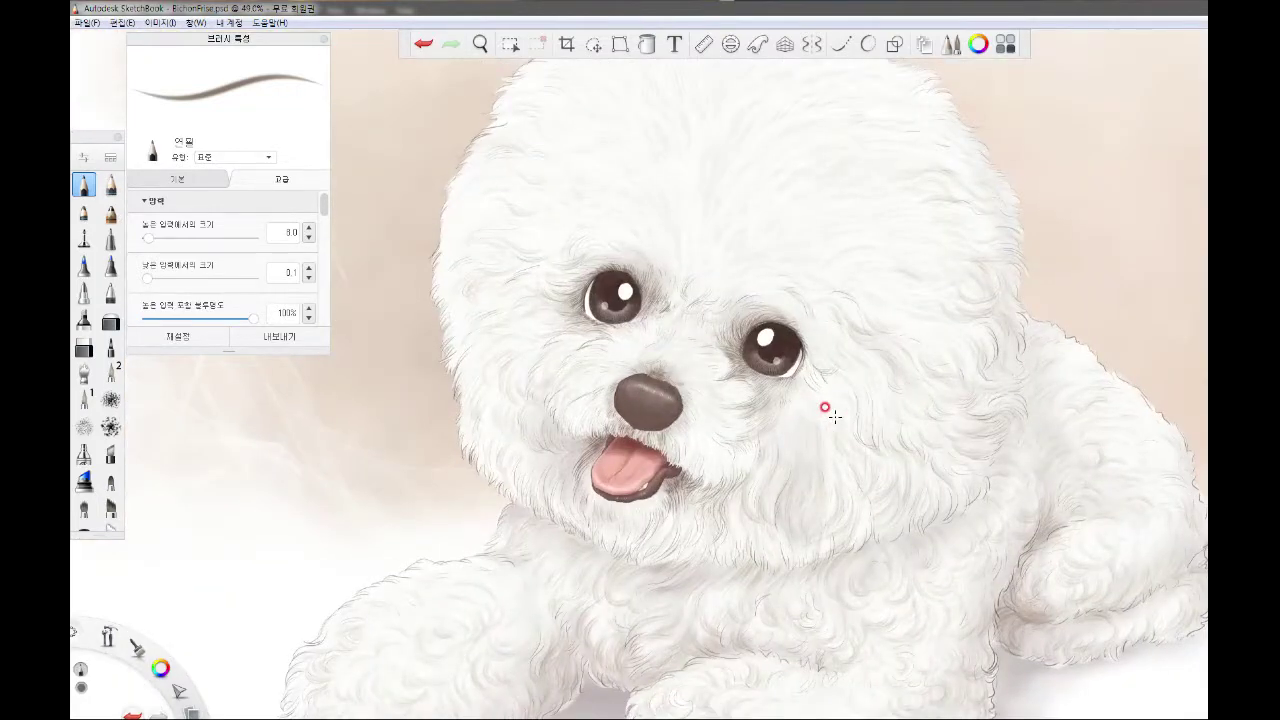
Draw fine brown pencil fur lines over the chest and front legs, and refine the hairs around the muzzle
scroll(573, 338, "down", 2)
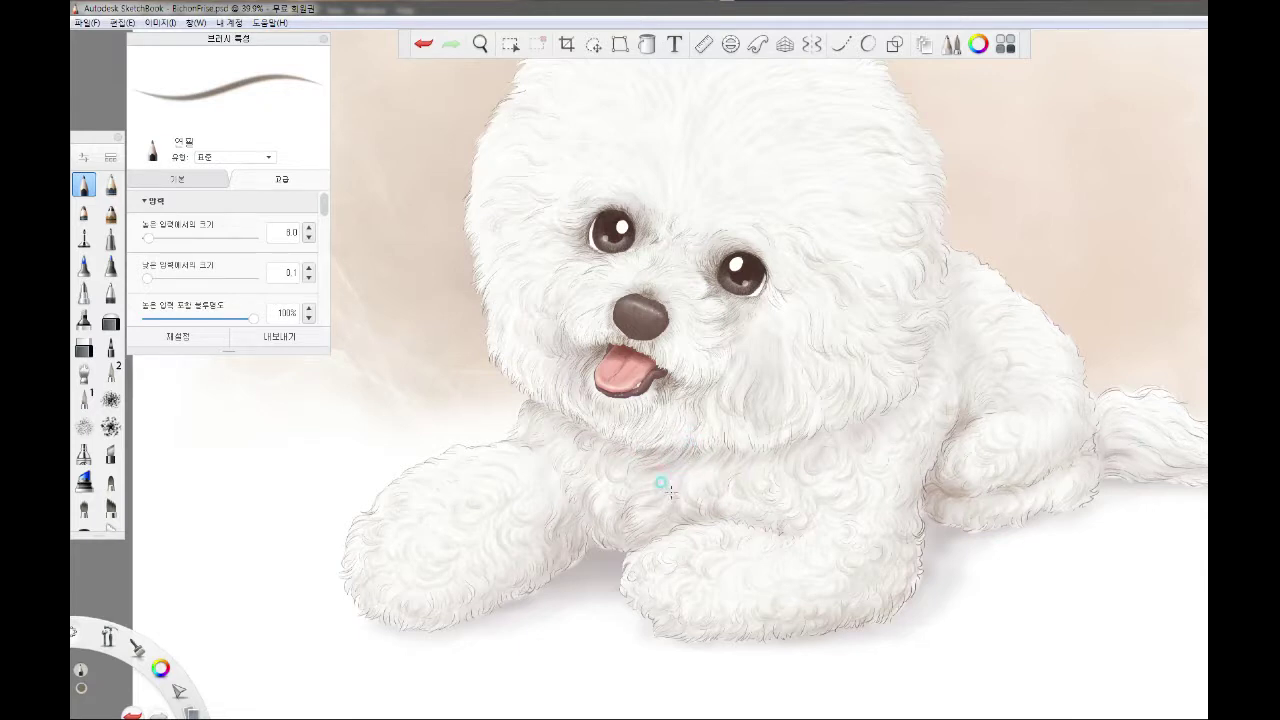
scroll(670, 488, "down", 2)
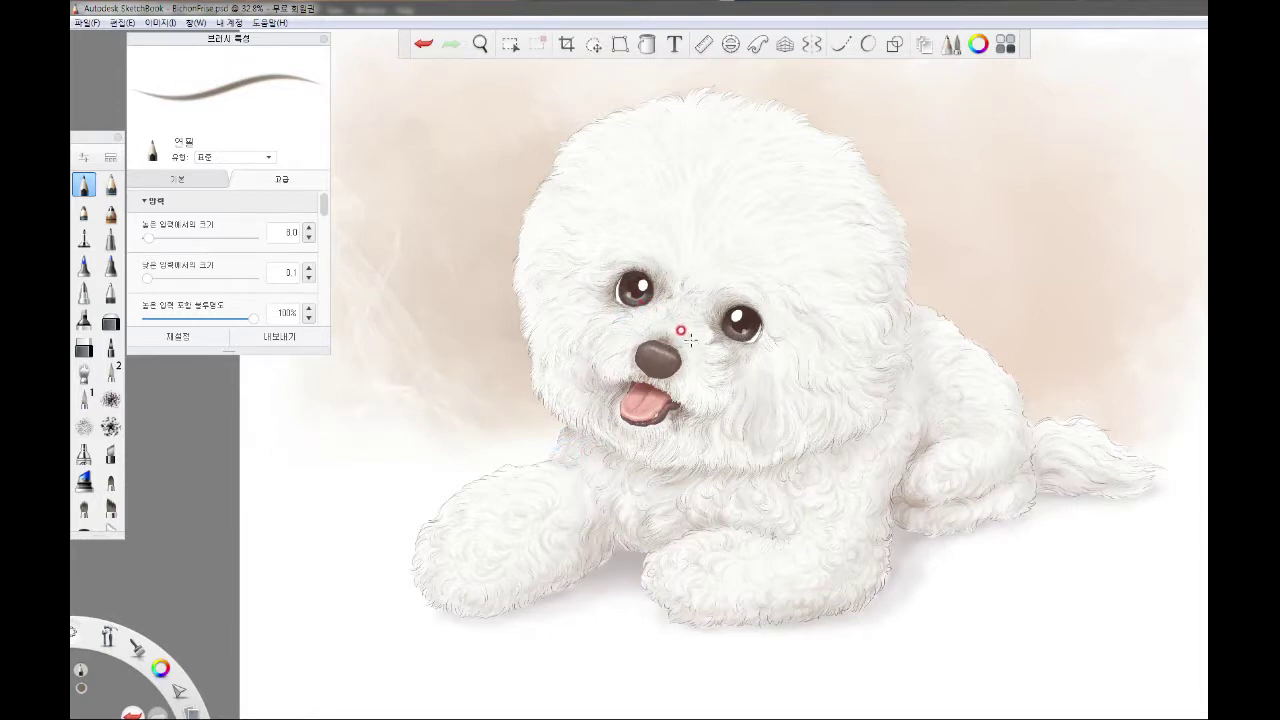
scroll(712, 314, "up", 3)
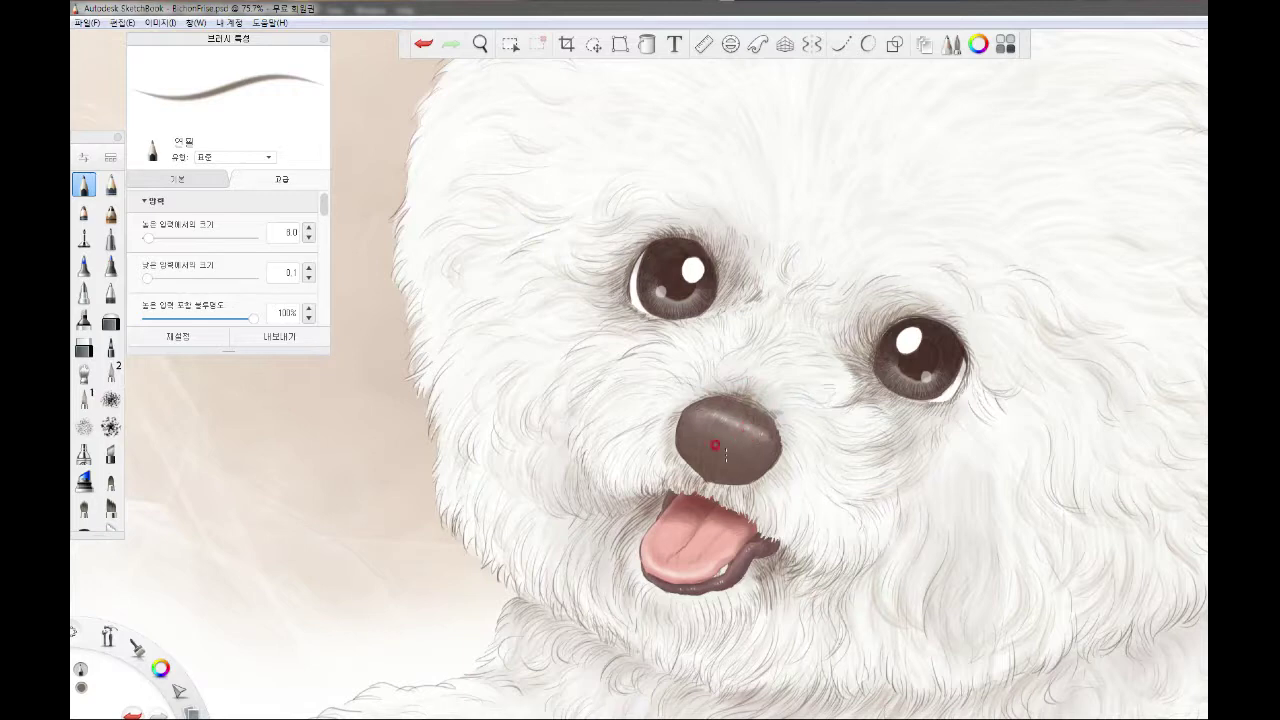
Draw fine white hairs along the neck and back outline and around the eyes and nose with the 7.0 pencil
key("ctrl+0")
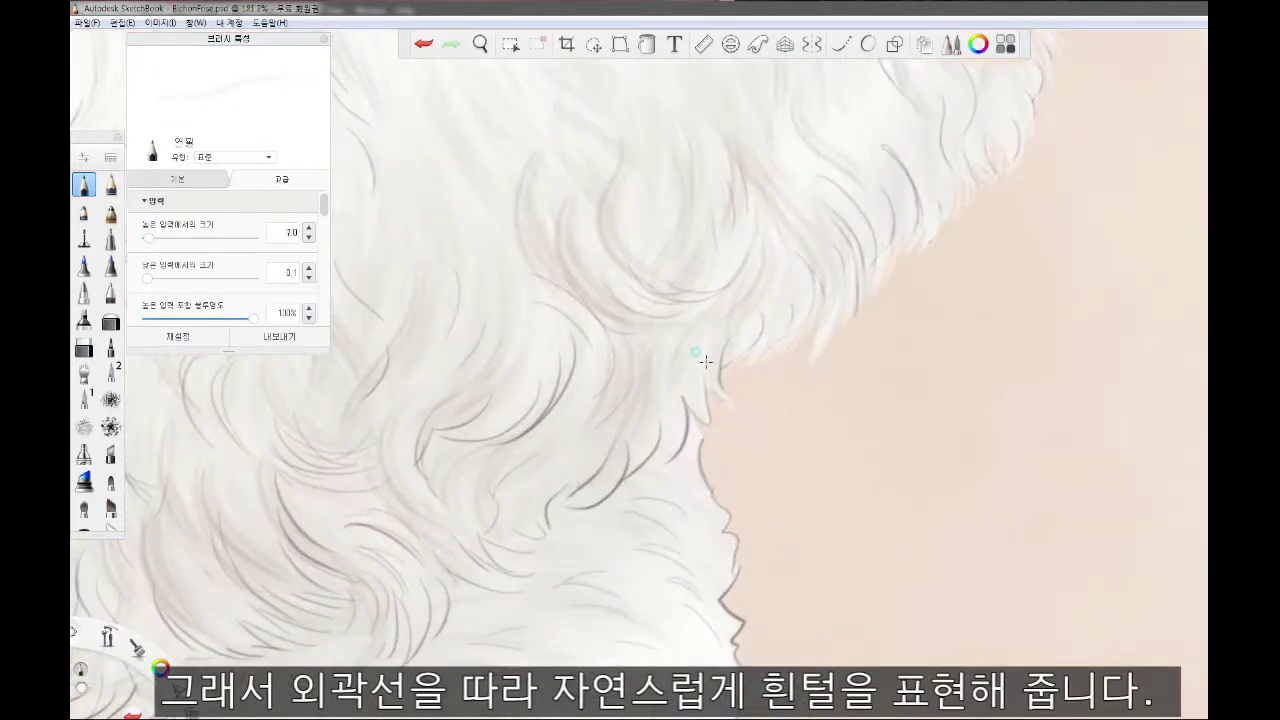
mouse_move(694, 416)
left_mouse_down()
mouse_move(717, 454)
mouse_move(703, 497)
left_mouse_up()
scroll(719, 525, "down", 3)
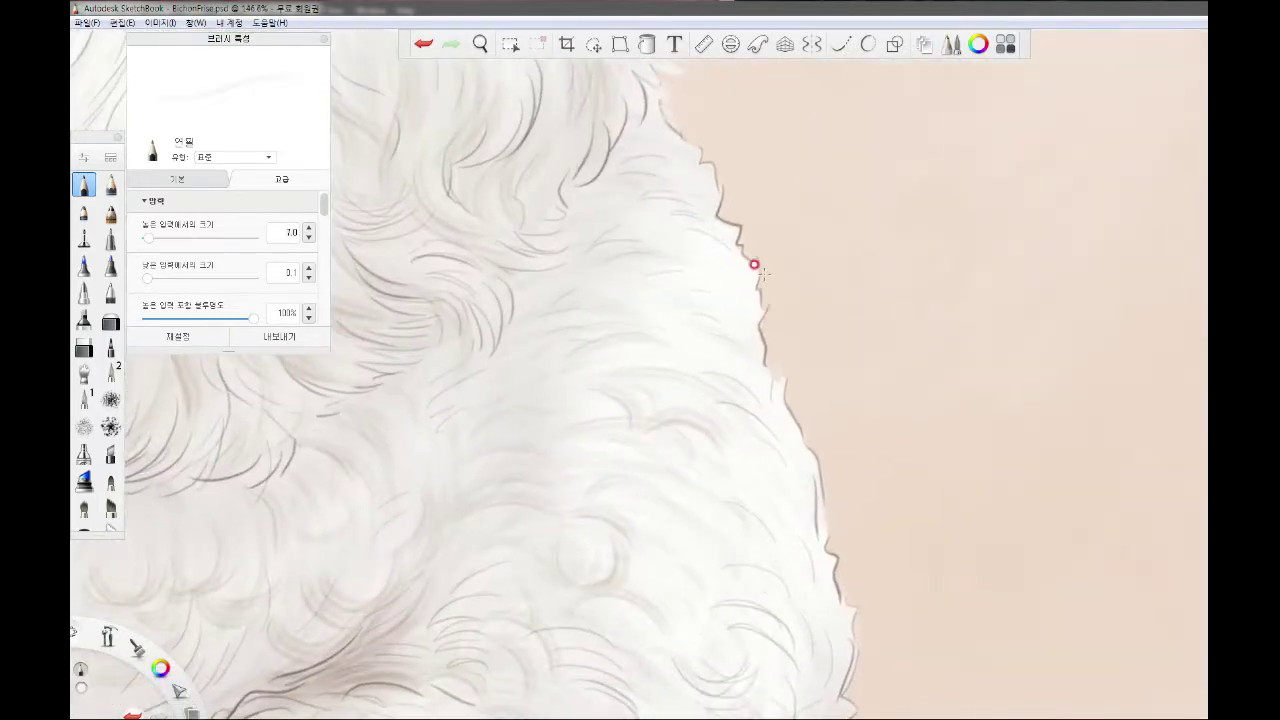
left_click_drag(783, 362, 800, 440)
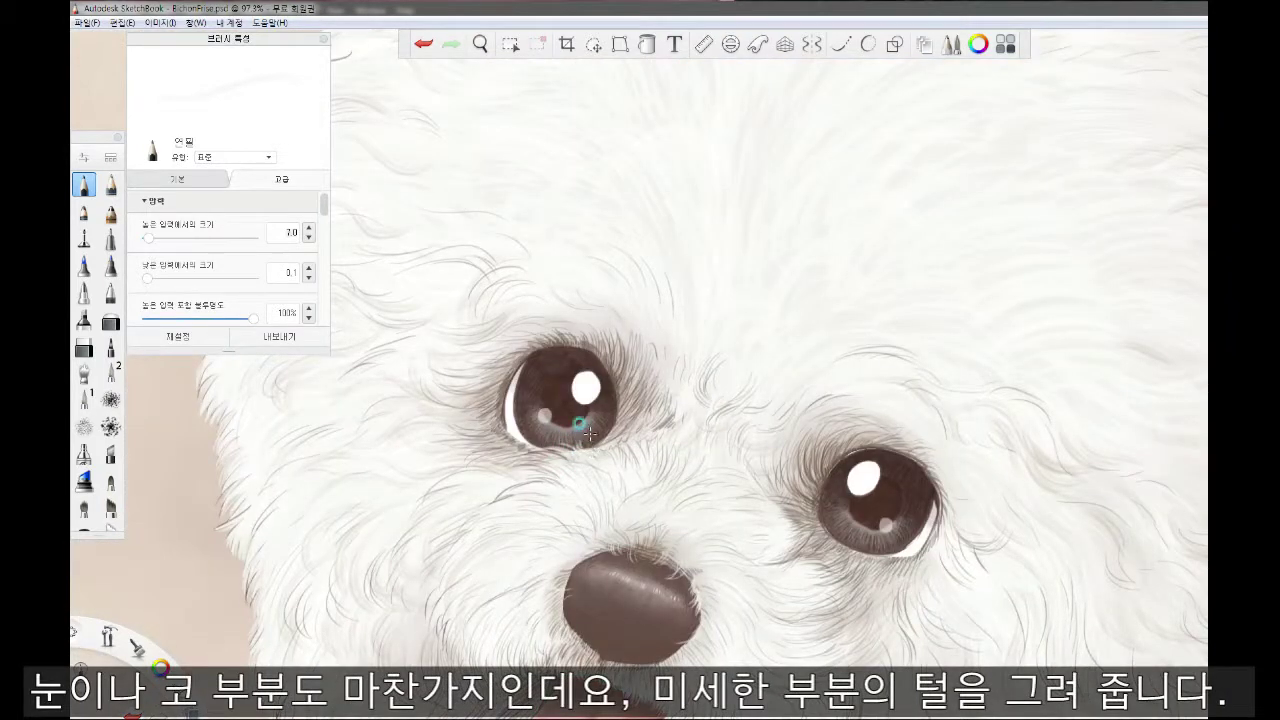
mouse_move(590, 439)
left_mouse_down()
mouse_move(565, 456)
mouse_move(584, 459)
mouse_move(582, 439)
mouse_move(555, 462)
mouse_move(540, 460)
mouse_move(563, 440)
mouse_move(538, 439)
mouse_move(557, 440)
mouse_move(549, 450)
mouse_move(514, 446)
left_mouse_up()
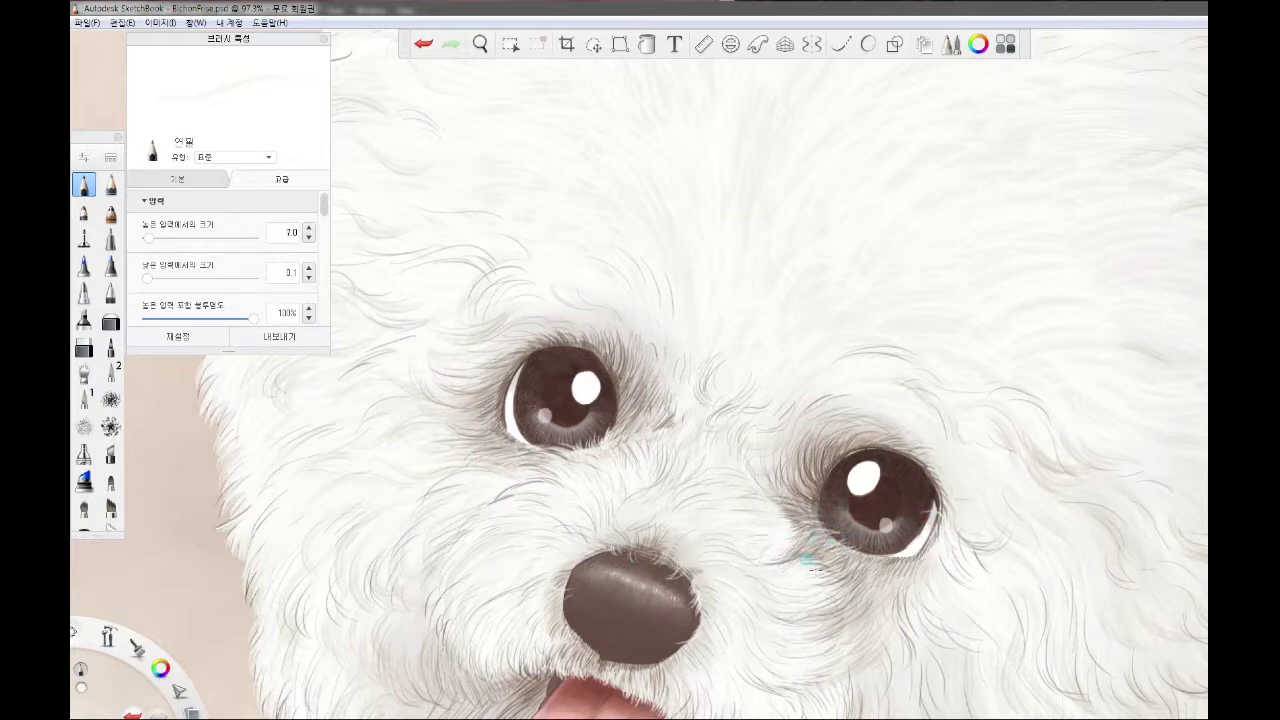
scroll(784, 569, "down", 5)
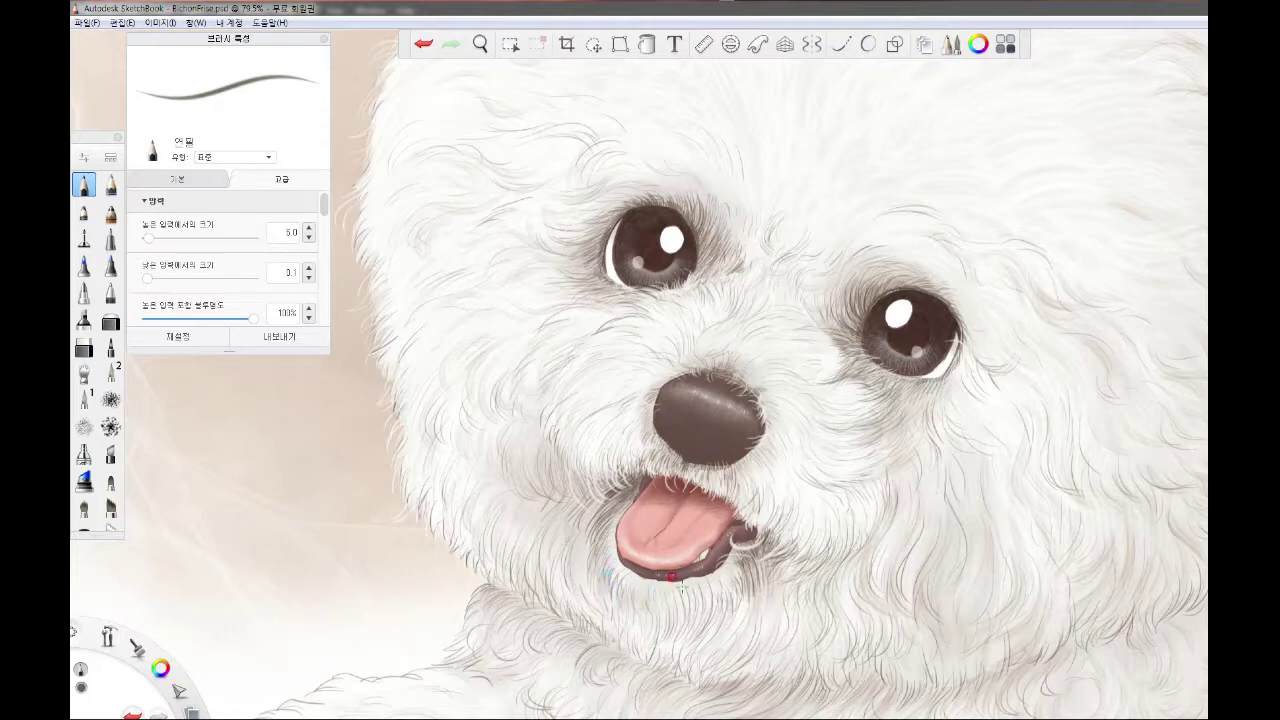
Draw dark fur lines around the mouth, cheeks and beneath the eye with the 5.0 pencil
scroll(737, 597, "down", 4)
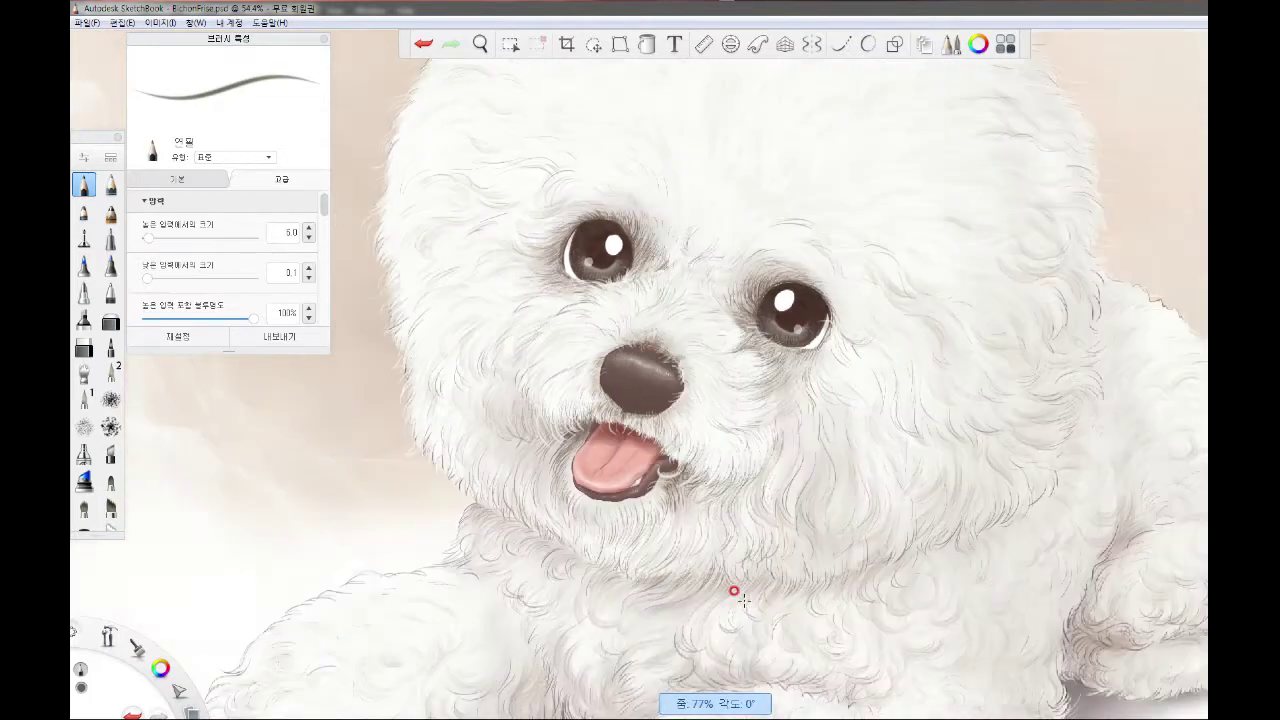
scroll(737, 597, "up", 2)
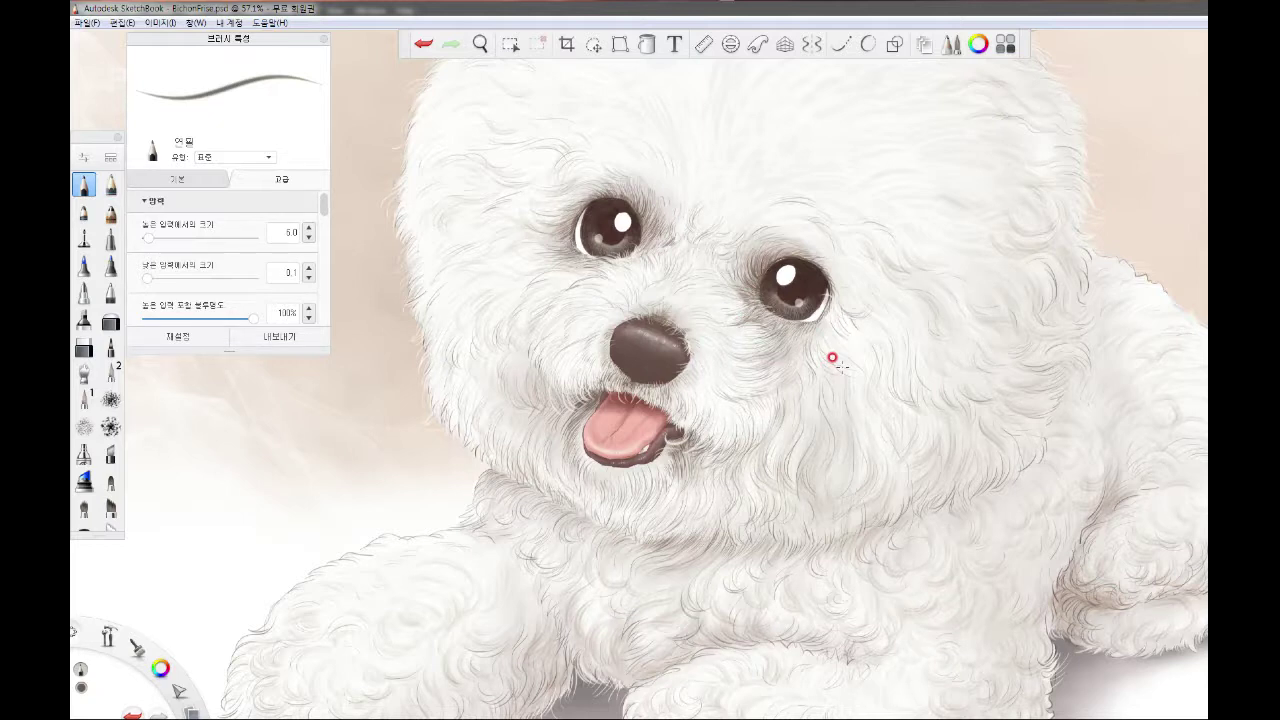
left_click_drag(786, 316, 780, 316)
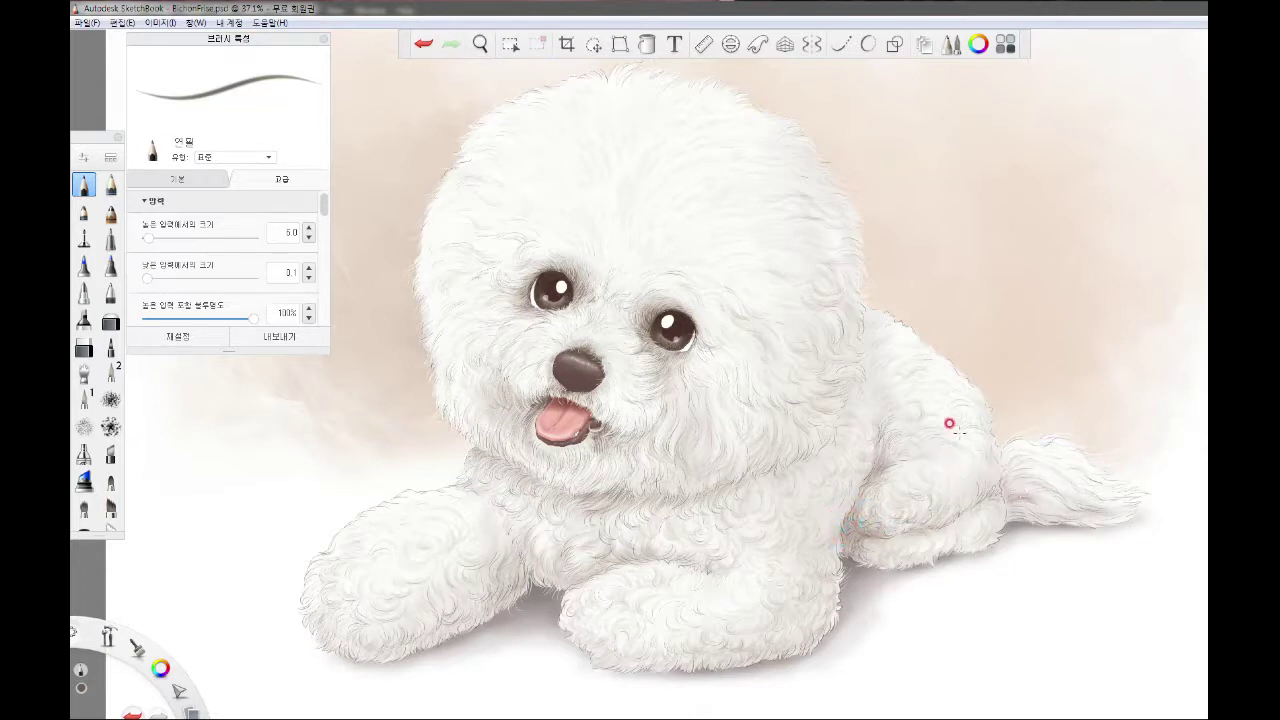
Draw fine dark pencil fur lines along the hind leg and across the base of the tail
left_click_drag(875, 552, 879, 565)
left_click_drag(908, 549, 931, 528)
mouse_move(955, 510)
left_mouse_down()
mouse_move(973, 479)
mouse_move(951, 520)
left_mouse_up()
mouse_move(1004, 498)
left_mouse_down()
mouse_move(1013, 510)
mouse_move(999, 508)
mouse_move(1020, 496)
mouse_move(1104, 513)
mouse_move(1093, 514)
left_mouse_up()
left_click_drag(1028, 482, 1036, 470)
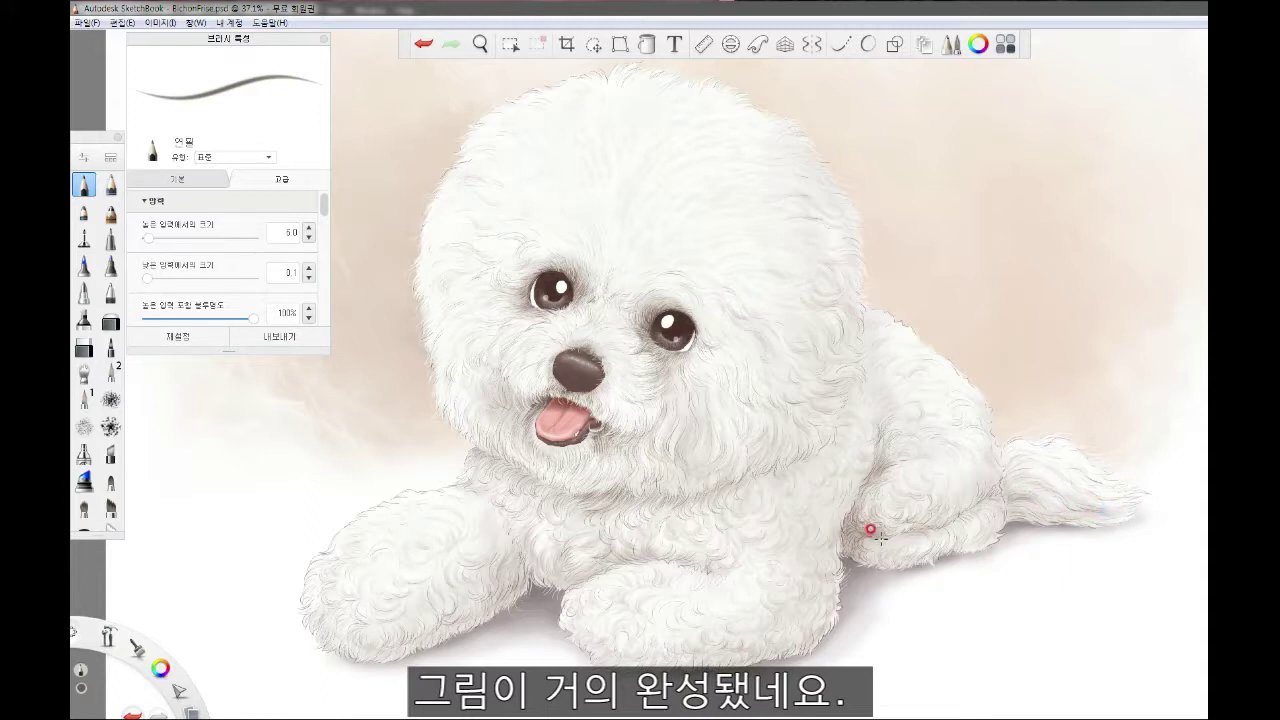